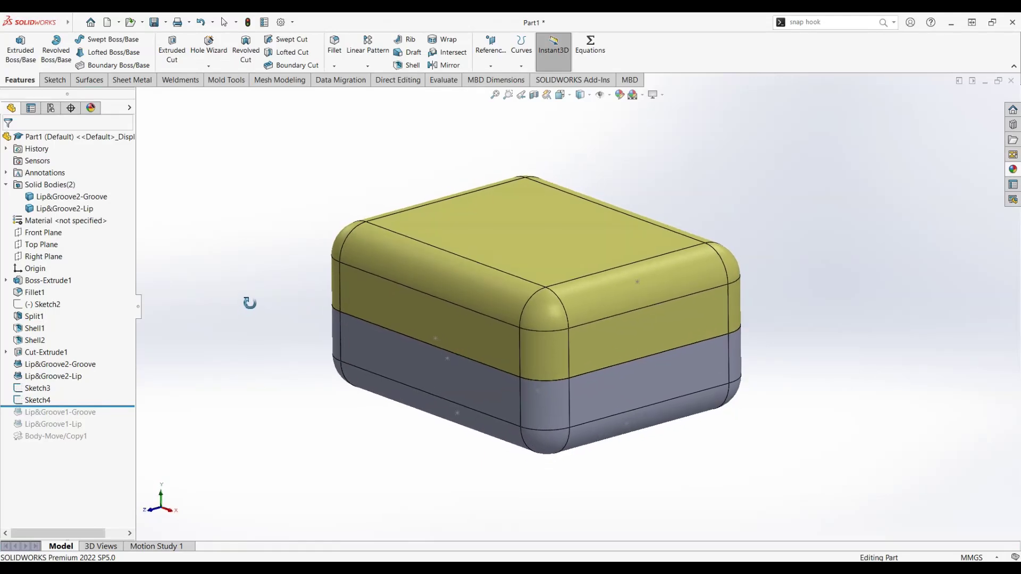
Step: Hide the yellow Lip&Groove2-Groove lid body and orbit to look into the tray
right_click(409, 269)
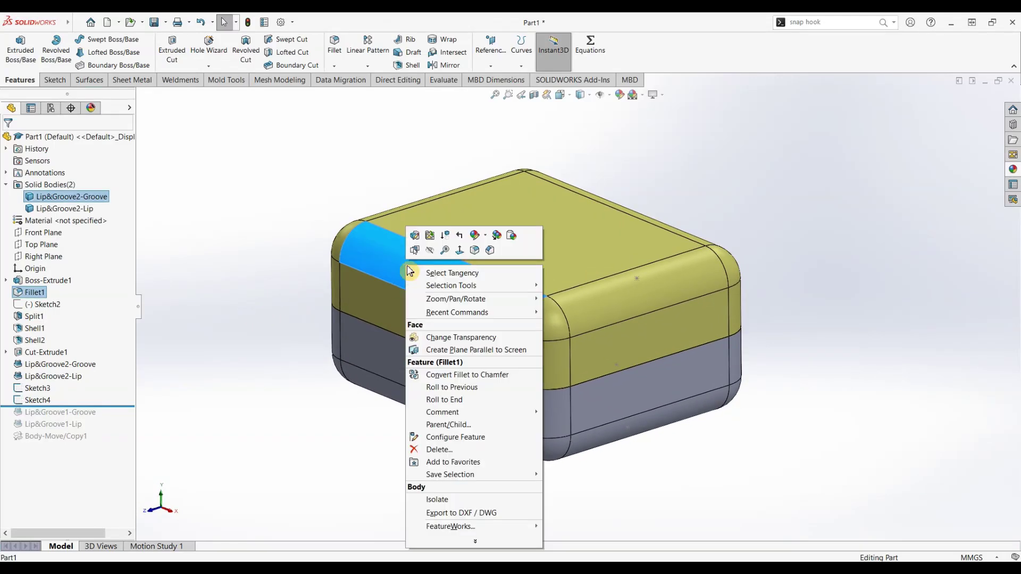
left_click(428, 235)
mouse_move(288, 252)
middle_mouse_down()
mouse_move(296, 319)
mouse_move(290, 264)
mouse_move(283, 280)
middle_mouse_up()
scroll(481, 350, "down", 3)
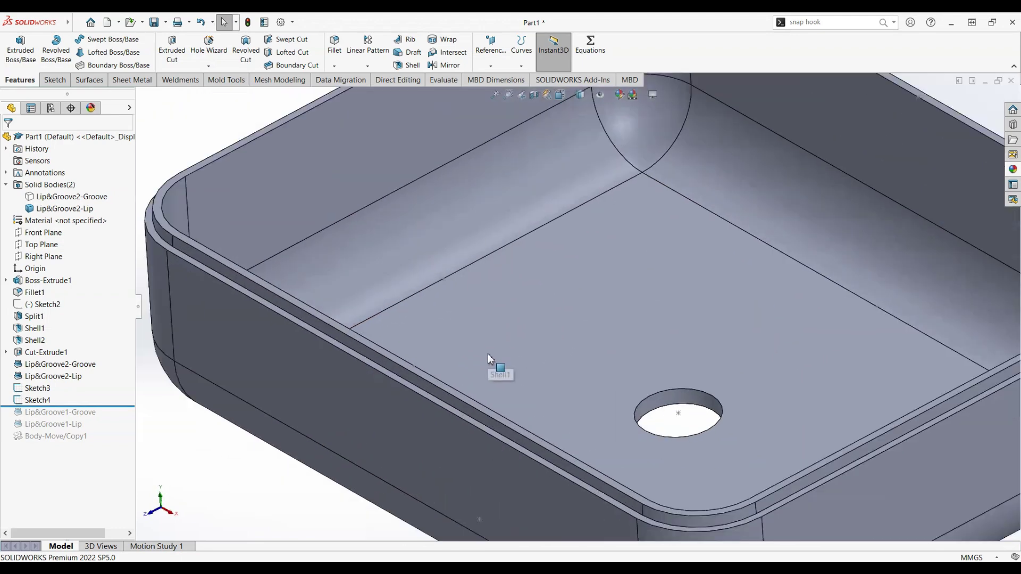
scroll(487, 353, "up", 4)
mouse_move(330, 308)
middle_mouse_down()
mouse_move(369, 351)
mouse_move(365, 292)
middle_mouse_up()
scroll(667, 296, "down", 2)
scroll(620, 324, "down", 2)
scroll(620, 323, "up", 1)
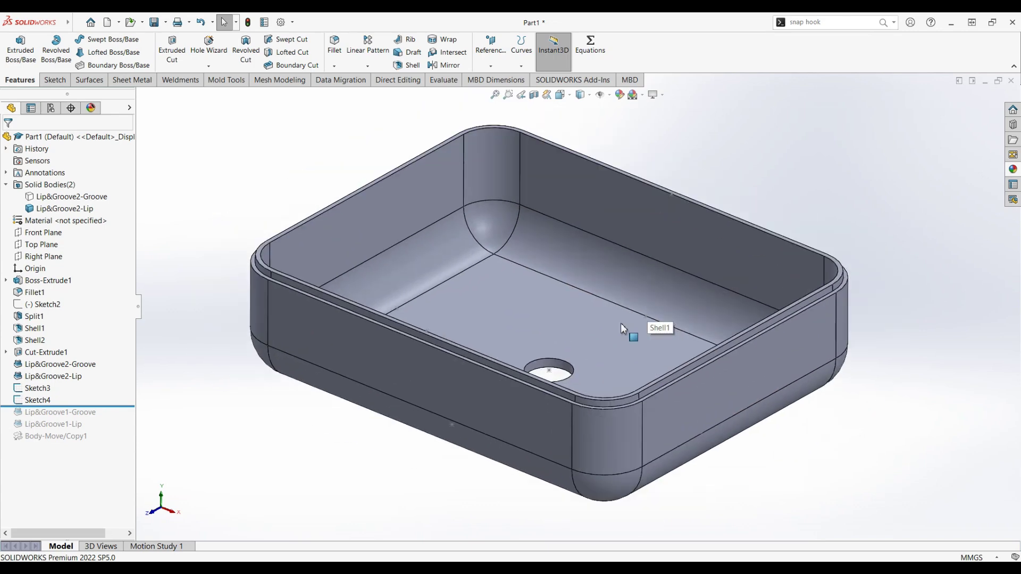
Step: Browse Insert > Fastening Feature, then start Snap Hook from a 'snap' command search
left_click(189, 23)
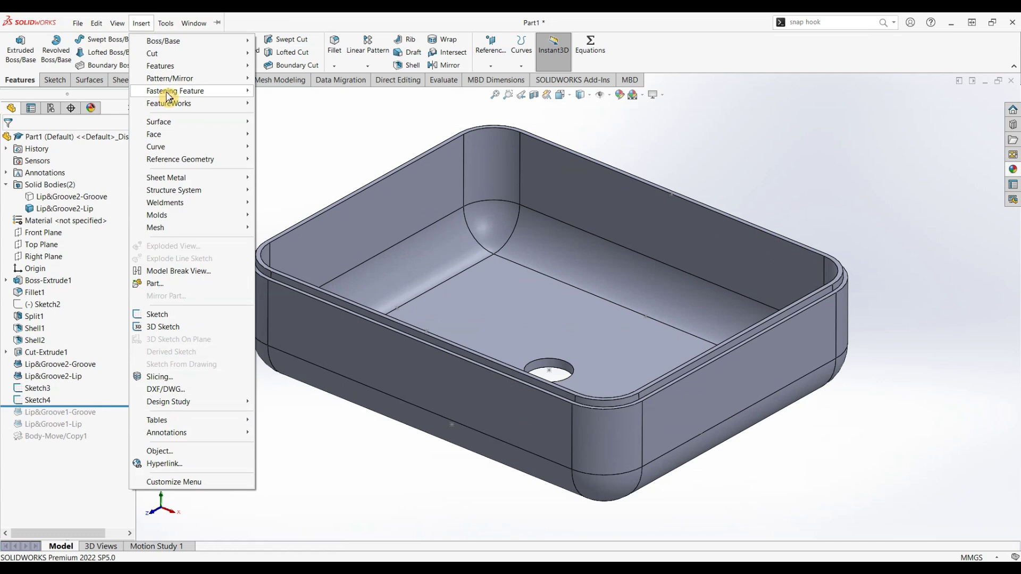
mouse_move(175, 91)
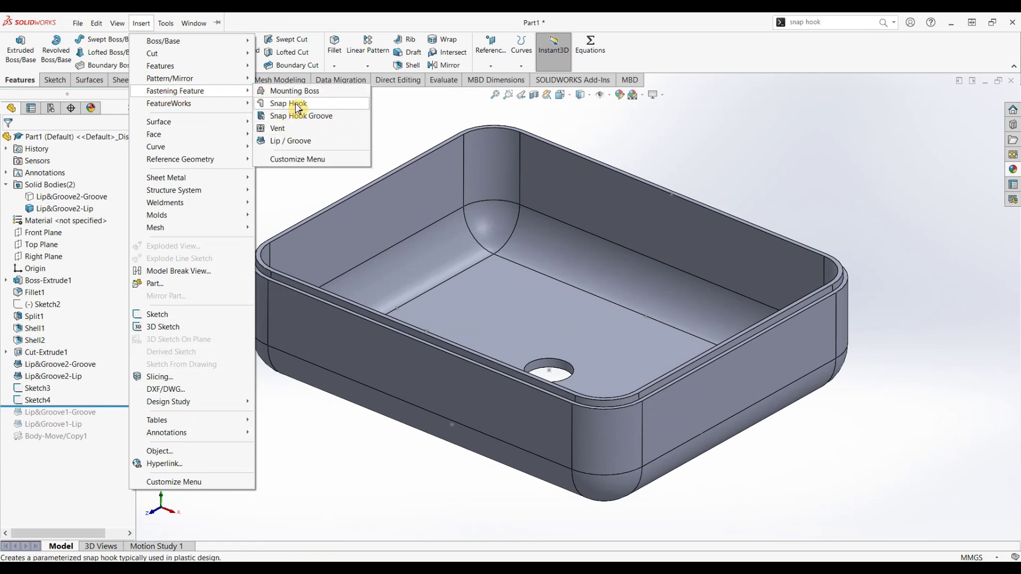
left_click(363, 105)
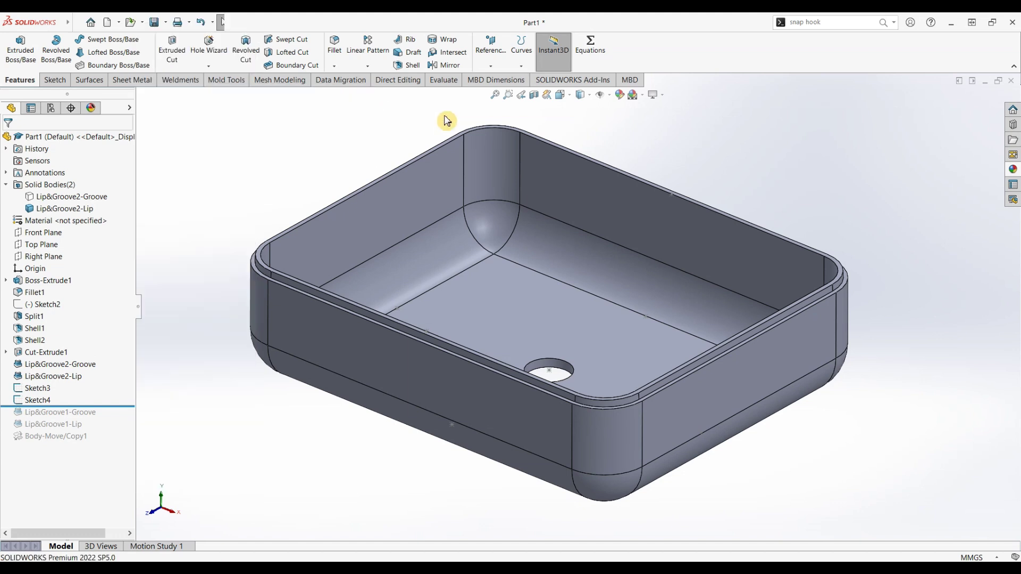
triple_click(822, 23)
type("s")
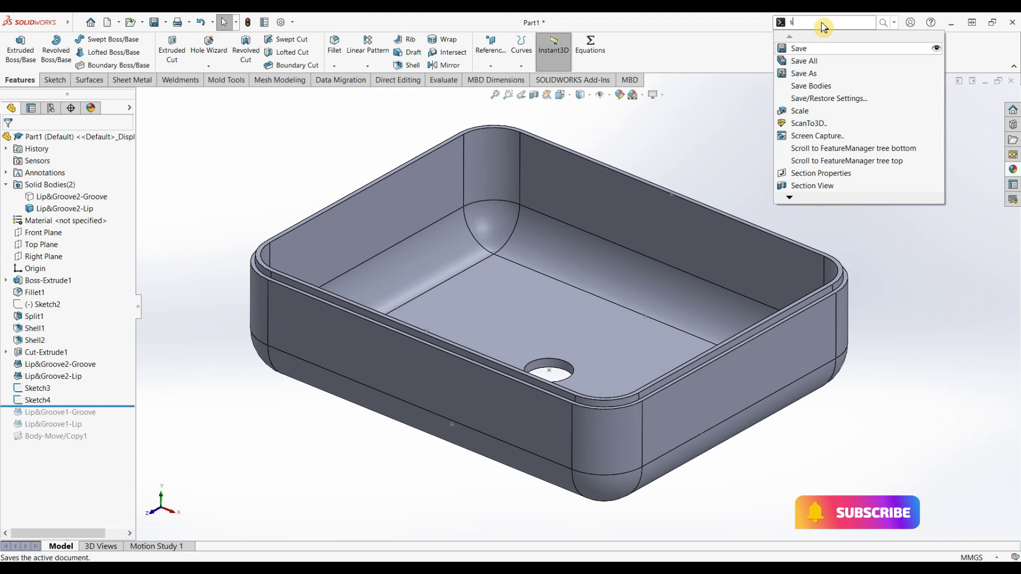
type("nap")
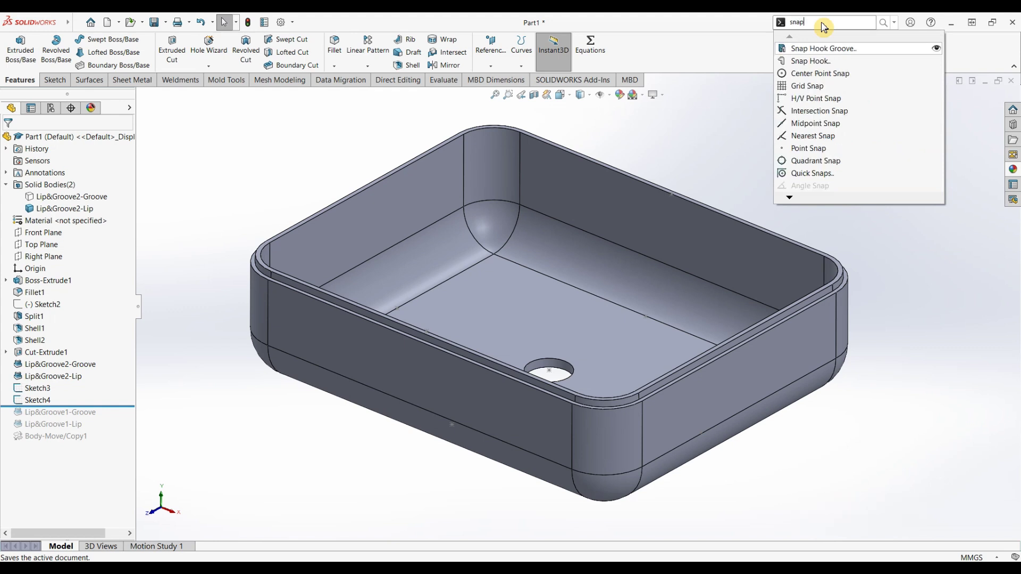
left_click(824, 61)
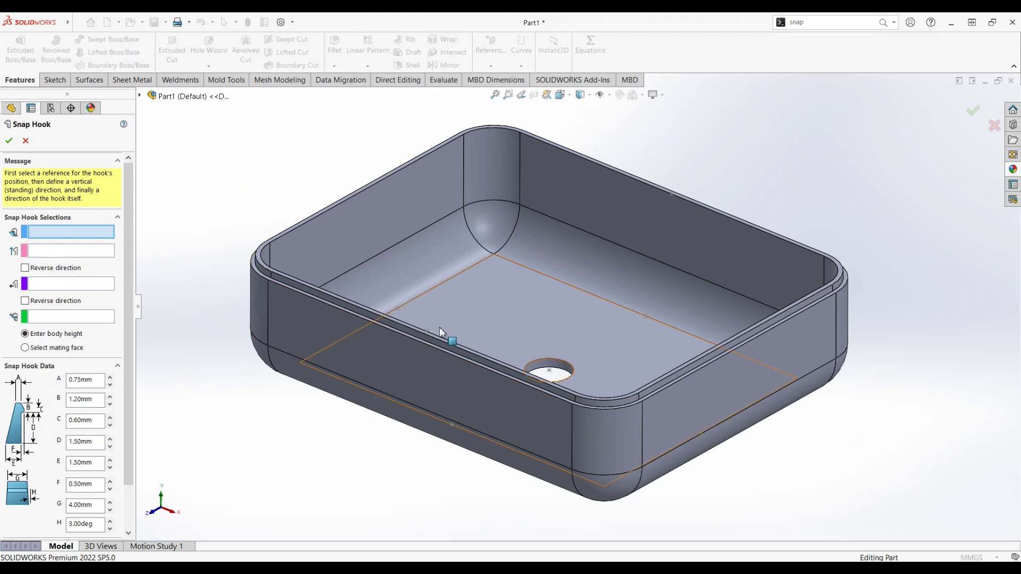
Step: Place the snap hook at Point4@Sketch3 on the tray rim
scroll(441, 330, "down", 5)
left_click(467, 325)
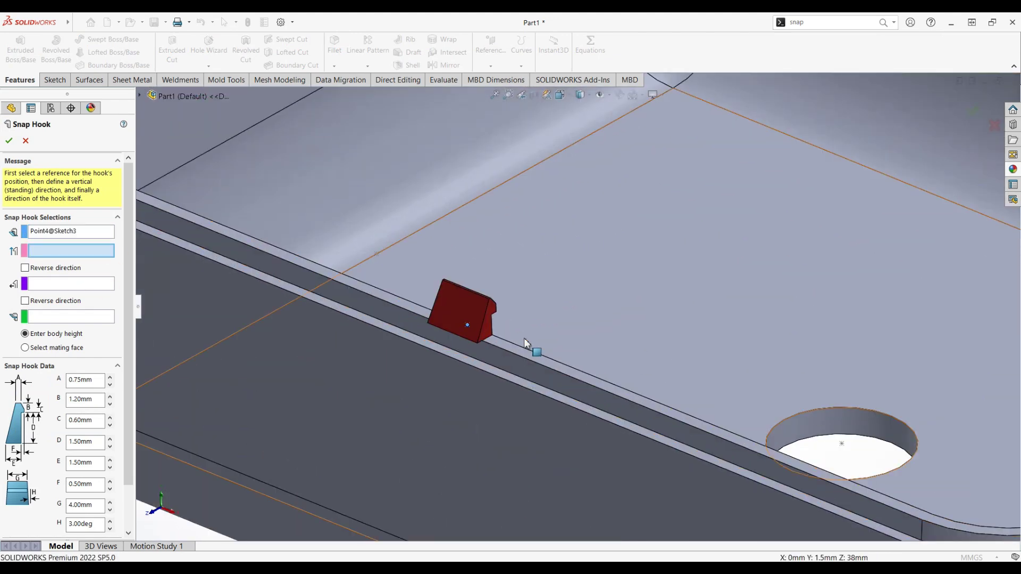
scroll(526, 346, "up", 3)
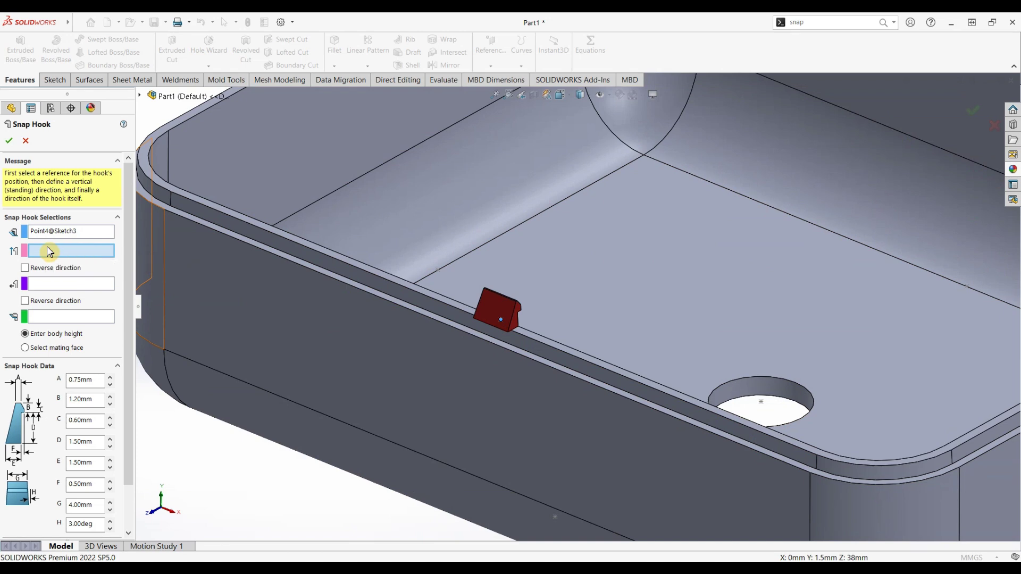
Step: Use the rim top face for vertical direction and the rim side face for hook direction
left_click(514, 343)
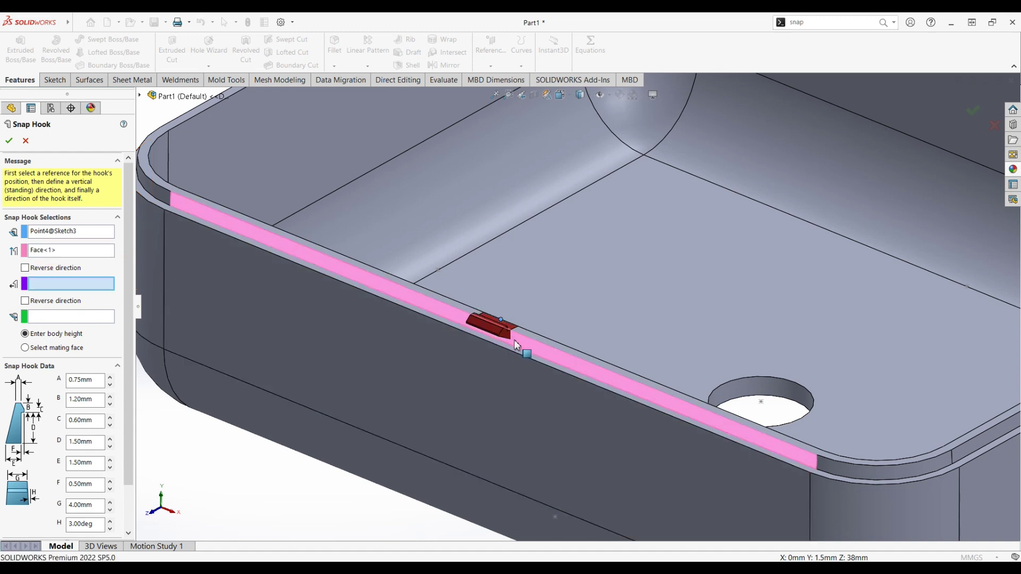
right_click(46, 250)
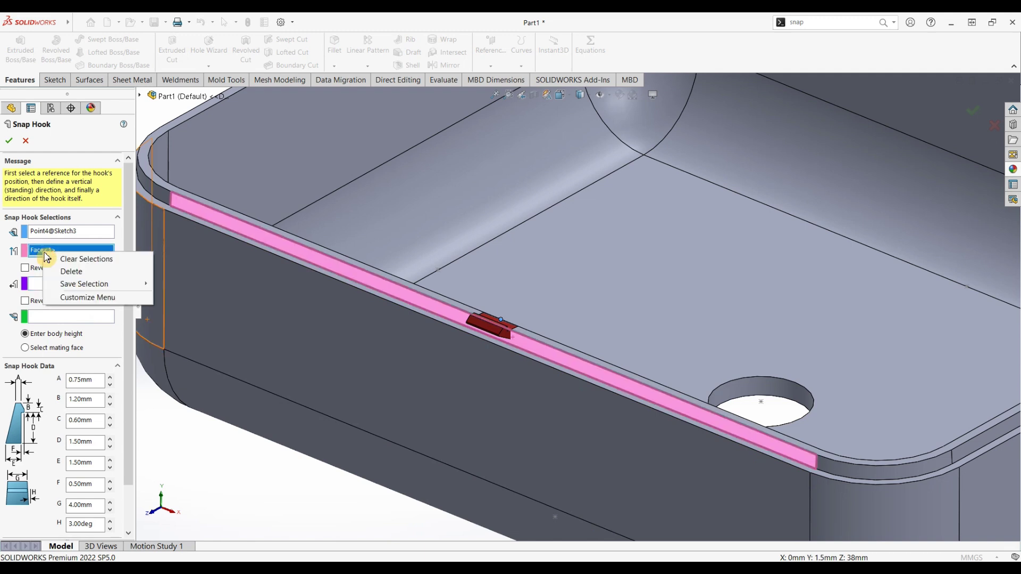
left_click(68, 259)
left_click(529, 335)
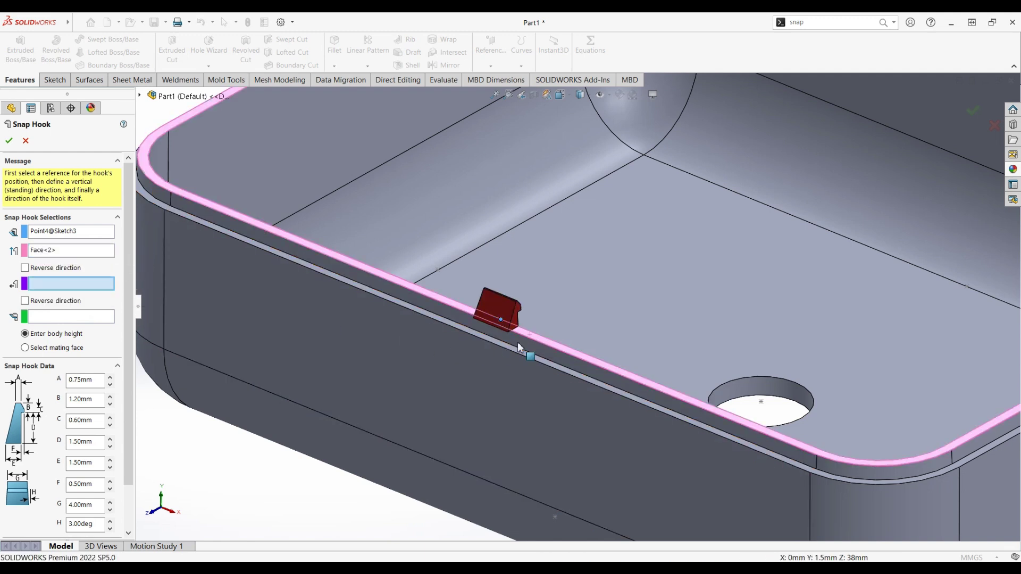
left_click(31, 273)
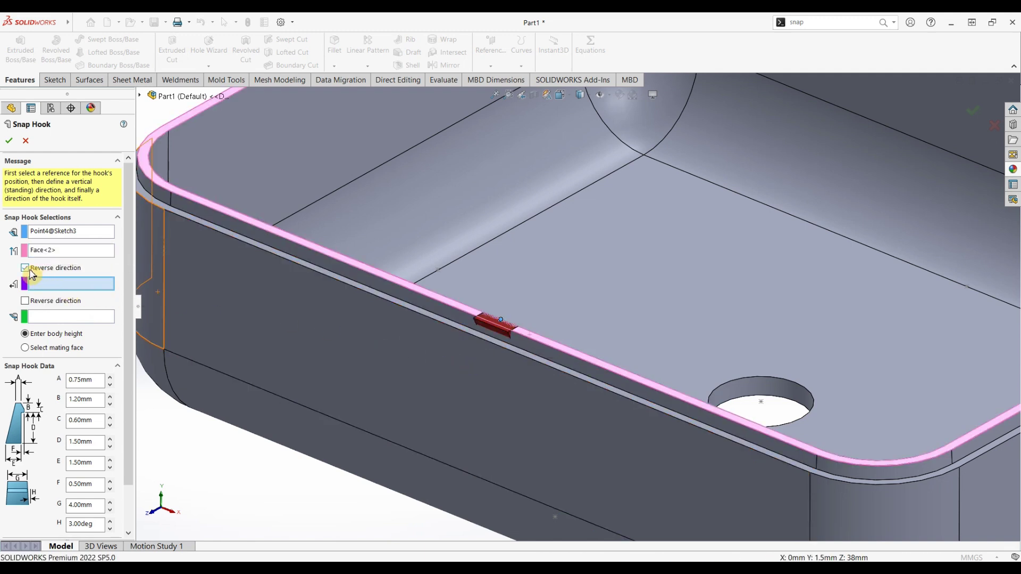
left_click(30, 271)
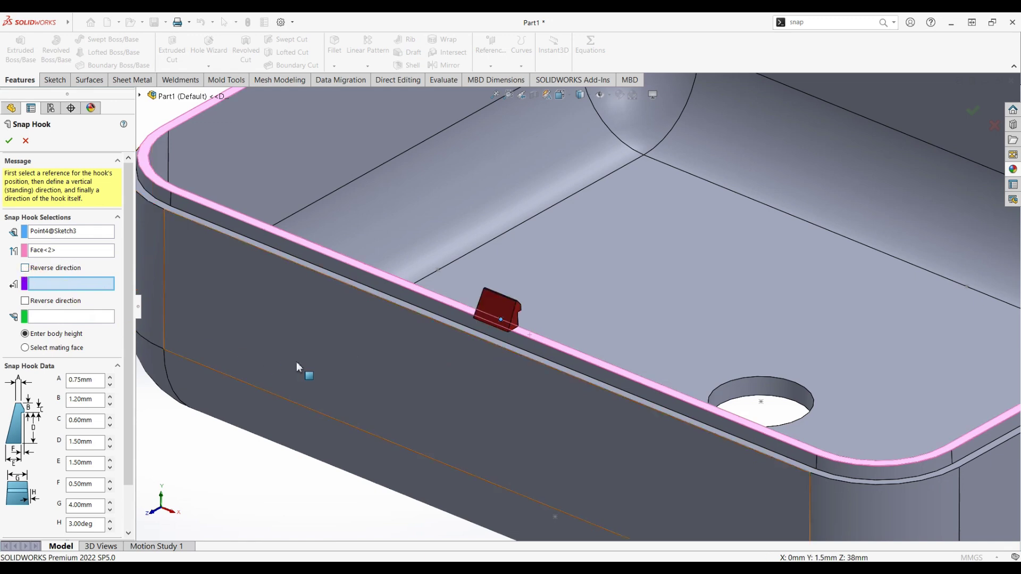
left_click(515, 337)
scroll(539, 347, "down", 5)
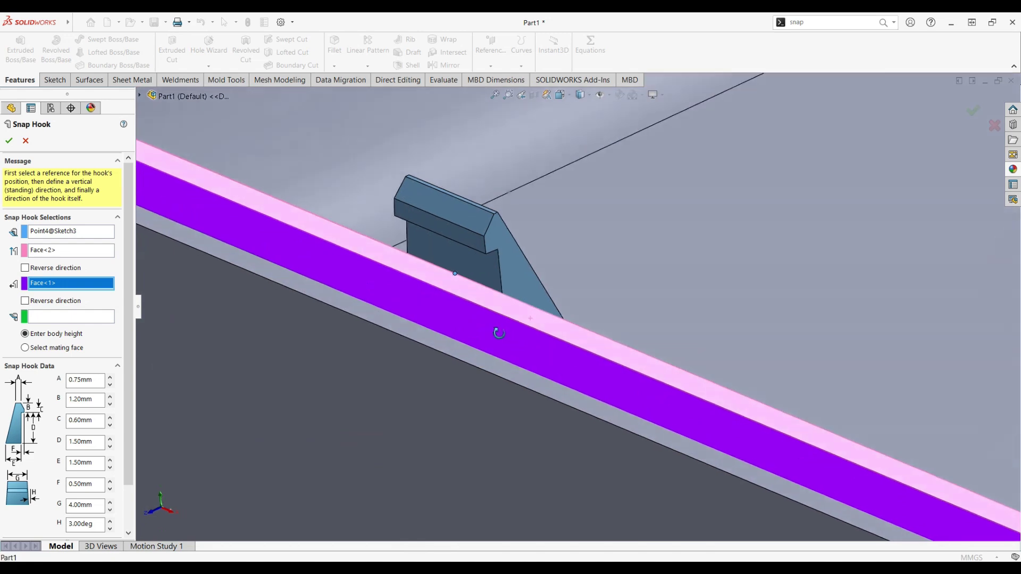
Step: Change the snap hook's H angle from 3.00deg to 1.00deg, orbiting to inspect it
mouse_move(496, 332)
middle_mouse_down()
mouse_move(448, 337)
mouse_move(658, 385)
middle_mouse_up()
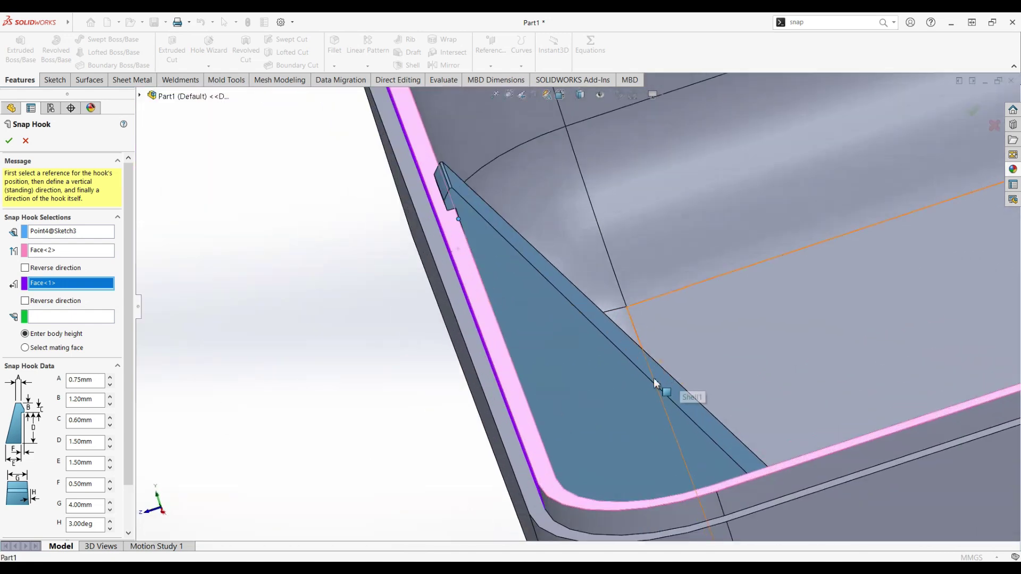
mouse_move(466, 355)
middle_mouse_down()
mouse_move(470, 332)
mouse_move(465, 413)
middle_mouse_up()
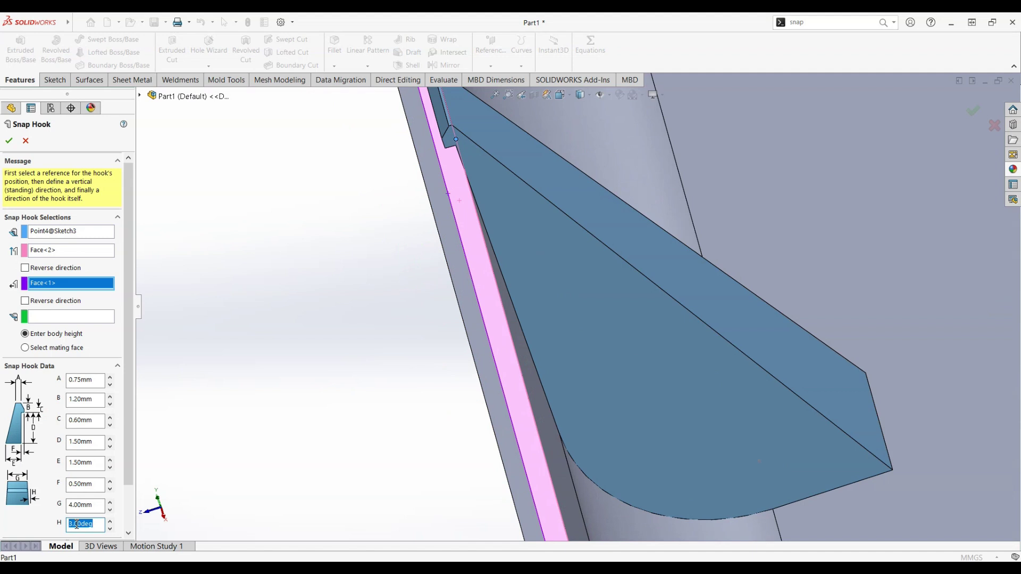
left_click(85, 523)
type("1")
key("Return")
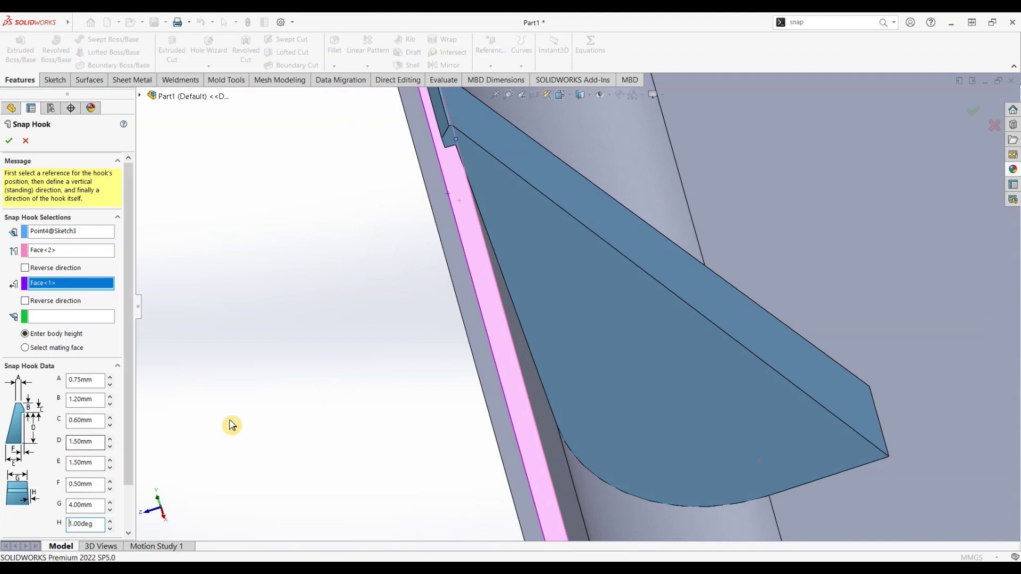
scroll(452, 418, "up", 3)
mouse_move(457, 417)
middle_mouse_down()
mouse_move(500, 411)
mouse_move(489, 351)
mouse_move(481, 364)
mouse_move(496, 401)
mouse_move(490, 327)
middle_mouse_up()
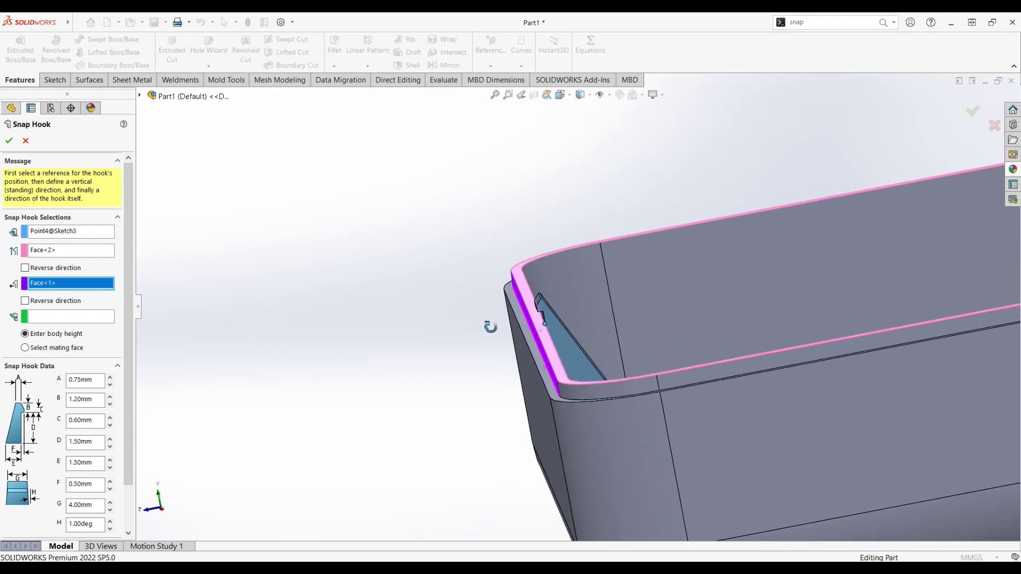
Step: Orbit and zoom around the snap hook preview on the tray corner to check it
scroll(132, 395, "down", 3)
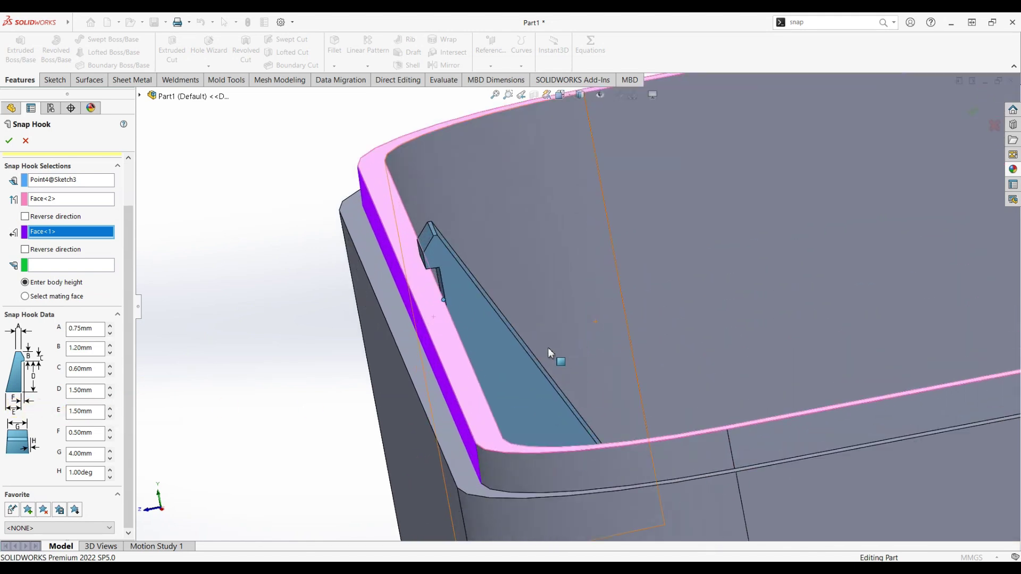
scroll(551, 356, "down", 5)
middle_click_drag(419, 353, 412, 374)
scroll(413, 374, "up", 5)
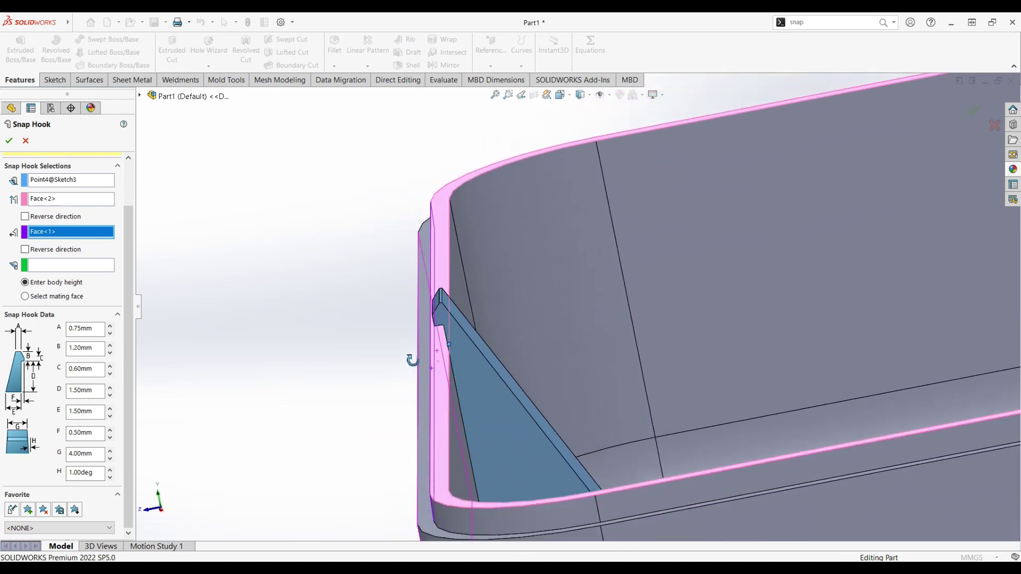
middle_click_drag(498, 385, 485, 388)
scroll(445, 420, "down", 5)
mouse_move(446, 419)
middle_mouse_down()
mouse_move(451, 435)
mouse_move(445, 420)
mouse_move(457, 395)
middle_mouse_up()
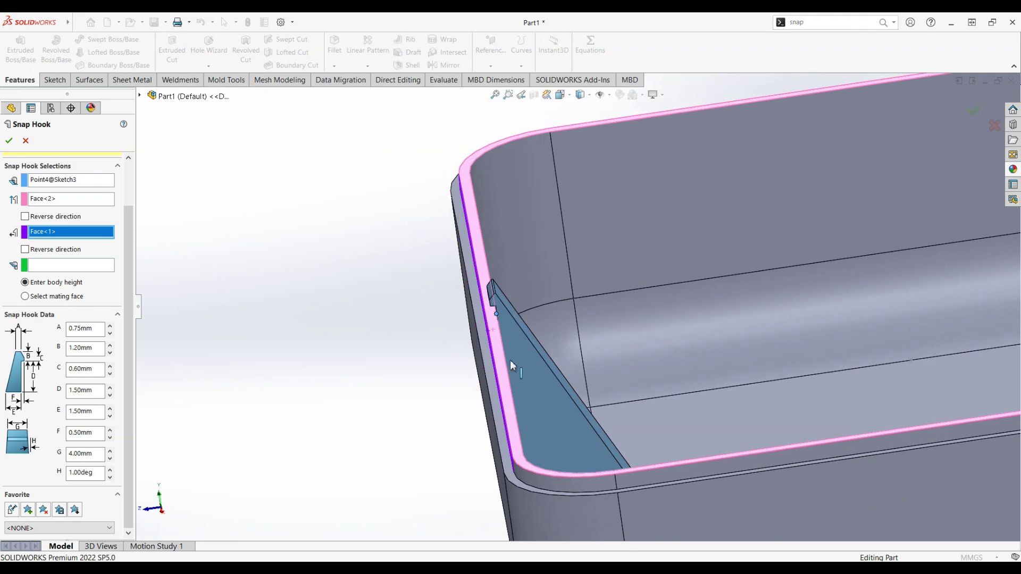
scroll(538, 342, "down", 3)
scroll(541, 353, "up", 2)
scroll(528, 355, "up", 1)
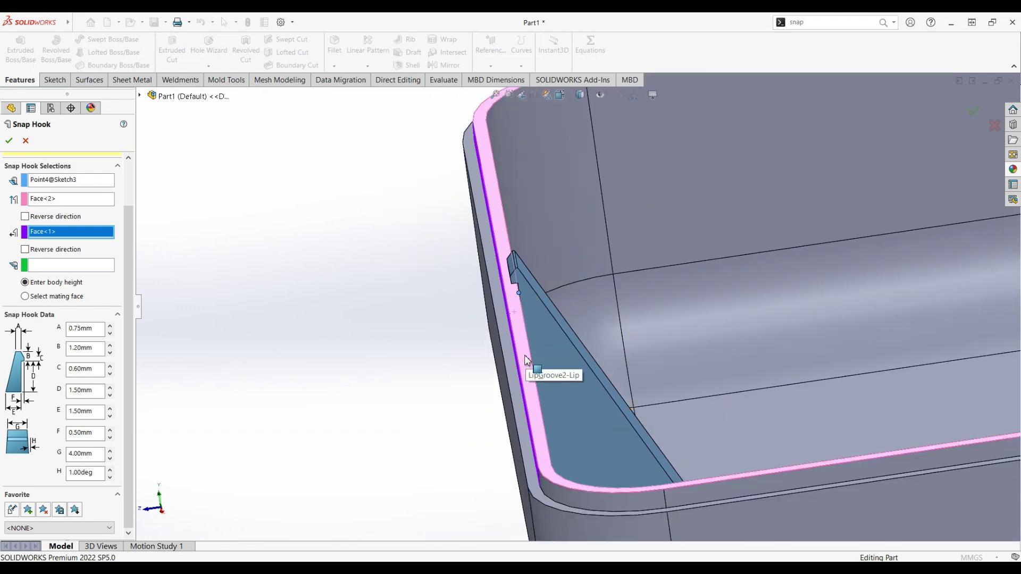
scroll(319, 372, "up", 3)
mouse_move(364, 378)
middle_mouse_down()
mouse_move(428, 401)
mouse_move(422, 433)
mouse_move(431, 437)
mouse_move(440, 385)
mouse_move(428, 365)
middle_mouse_up()
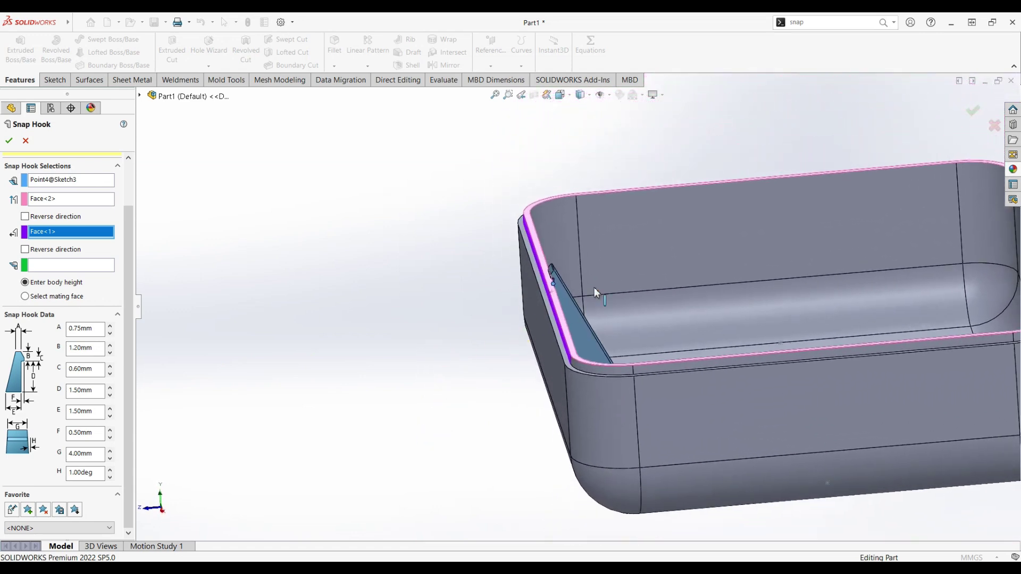
scroll(594, 287, "down", 5)
scroll(454, 303, "down", 3)
scroll(454, 306, "down", 2)
scroll(454, 313, "up", 2)
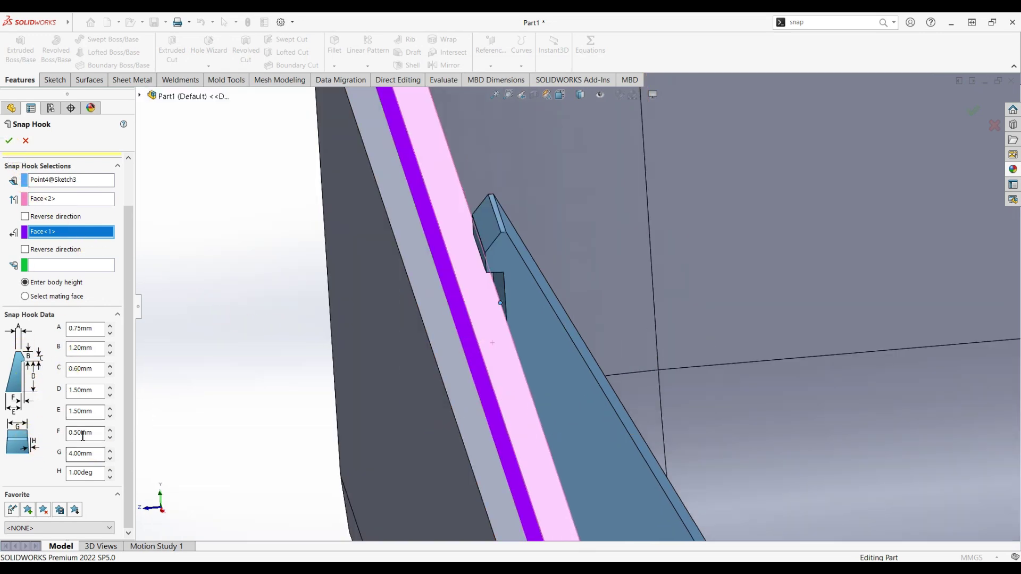
Step: Create the first snap hook, Snap Hook3, and look down into the box
left_click(9, 145)
scroll(316, 341, "up", 3)
scroll(349, 352, "up", 3)
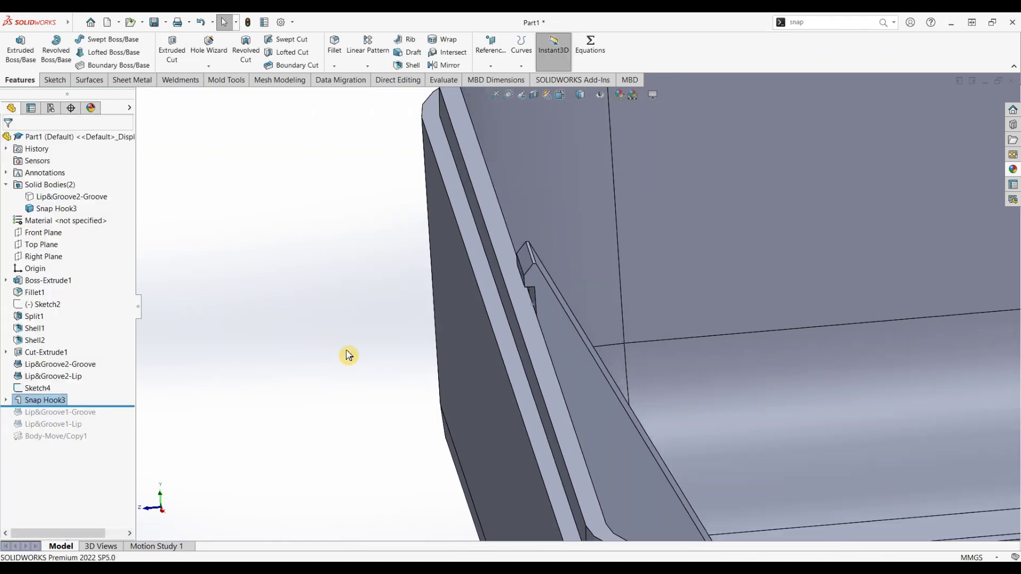
scroll(431, 366, "up", 3)
mouse_move(712, 373)
middle_mouse_down()
mouse_move(615, 376)
mouse_move(601, 413)
mouse_move(610, 485)
mouse_move(623, 423)
mouse_move(595, 360)
mouse_move(604, 360)
mouse_move(611, 391)
mouse_move(635, 407)
middle_mouse_up()
Step: Add a second snap hook at another rim point, facing the side face with direction reversed
left_click(141, 23)
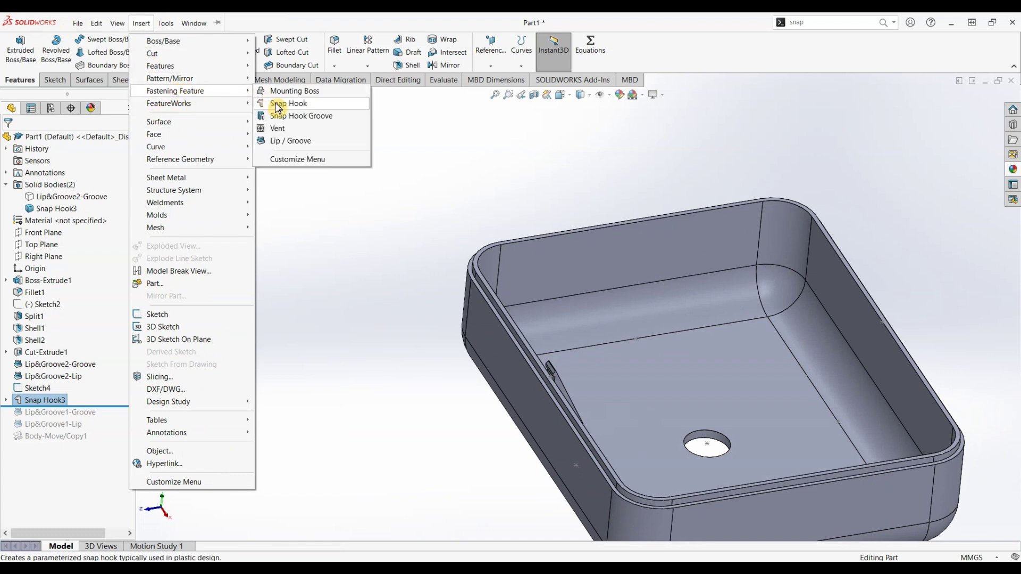
left_click(282, 105)
left_click(881, 321)
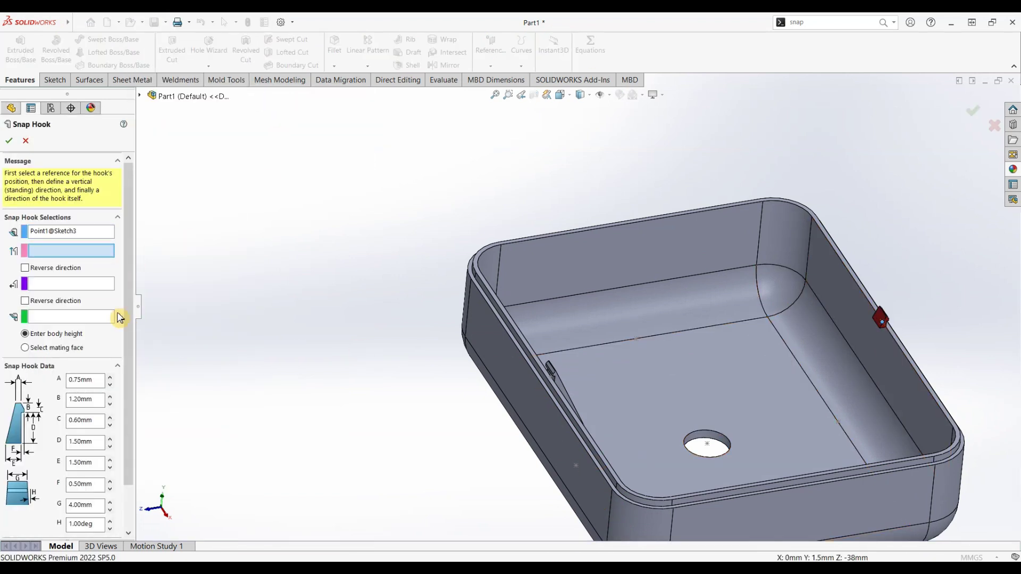
scroll(903, 351, "down", 5)
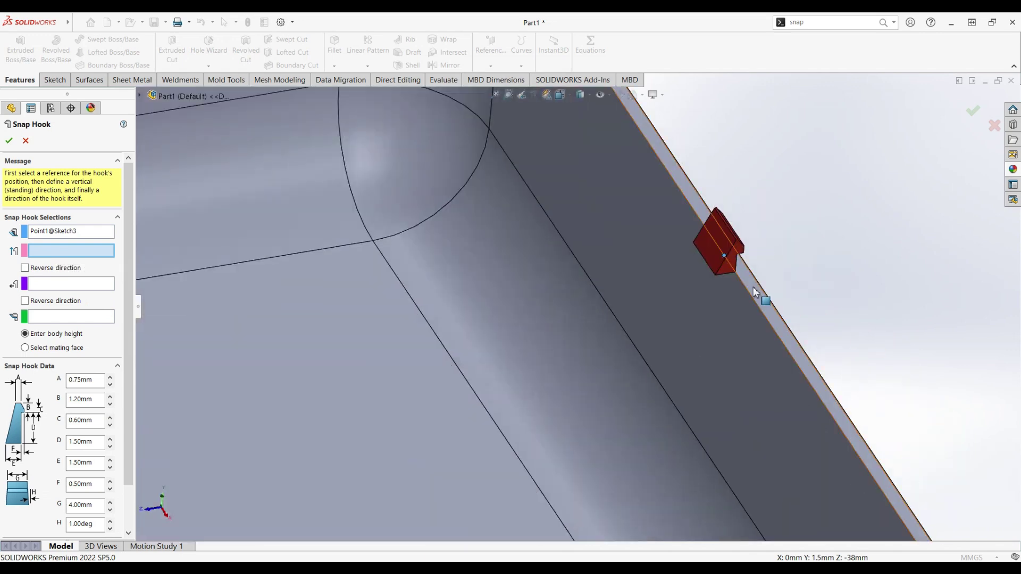
left_click(753, 286)
left_click(728, 311)
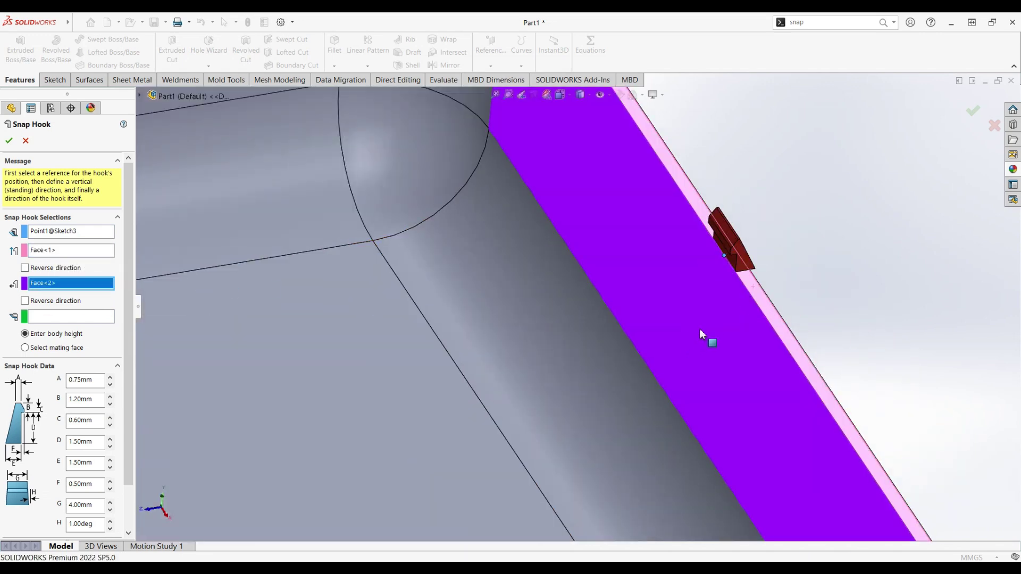
scroll(363, 330, "up", 5)
left_click(8, 140)
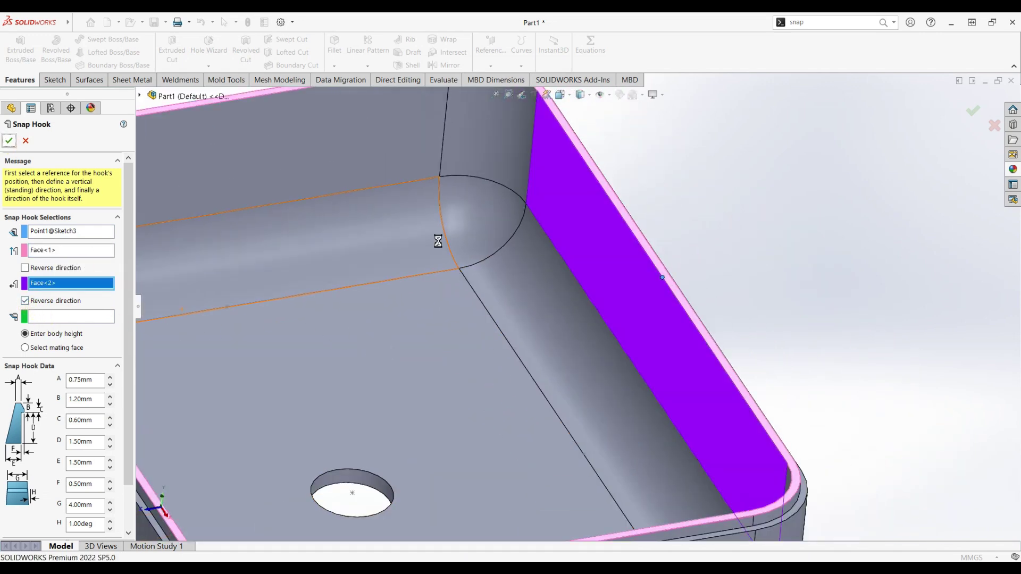
scroll(468, 319, "up", 5)
mouse_move(468, 319)
middle_mouse_down()
mouse_move(365, 285)
mouse_move(345, 341)
mouse_move(355, 330)
mouse_move(356, 360)
mouse_move(233, 382)
middle_mouse_up()
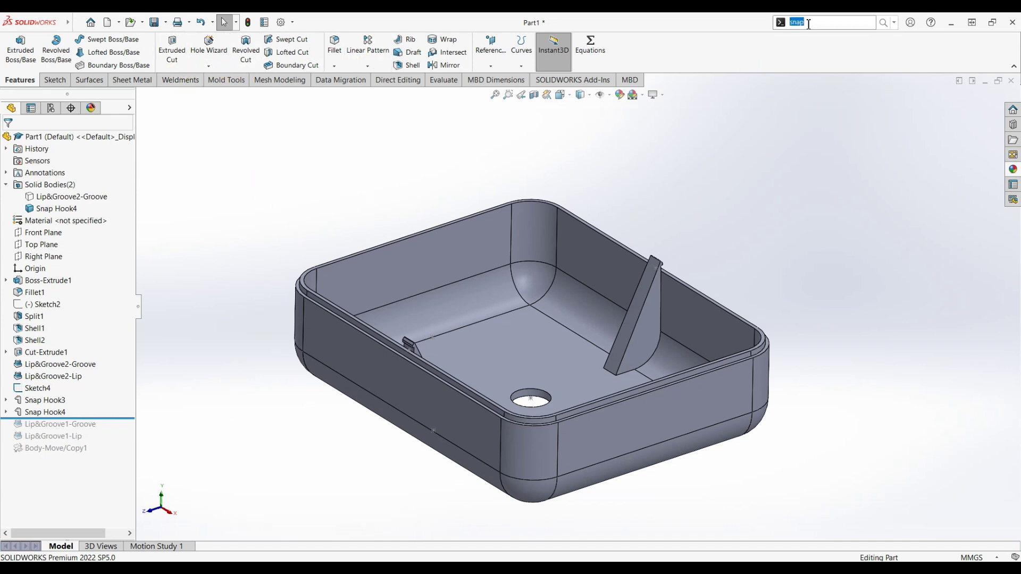
Step: Start a Snap Hook Groove and show the hidden Lip&Groove2 lid body
type("sna")
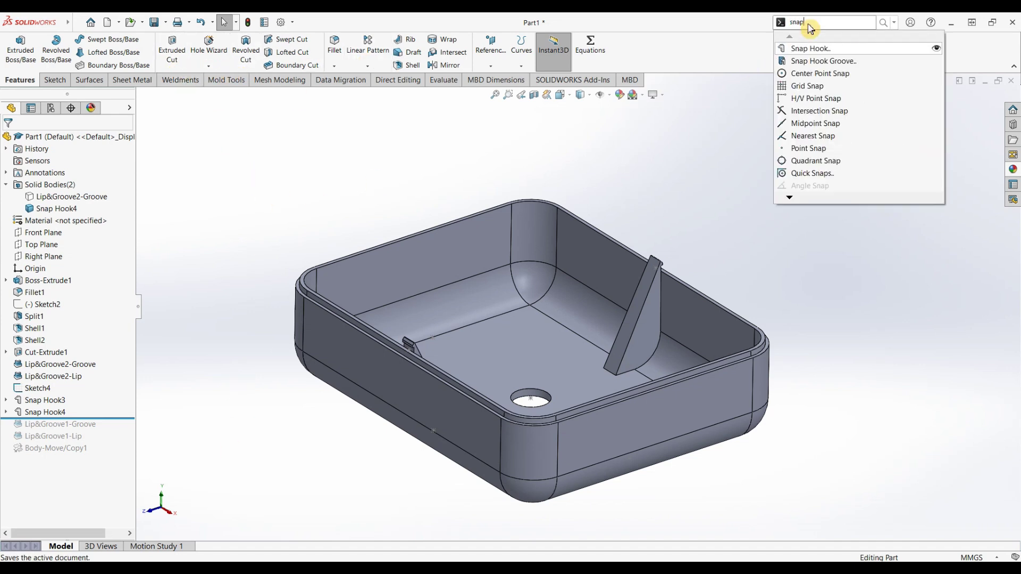
left_click(823, 61)
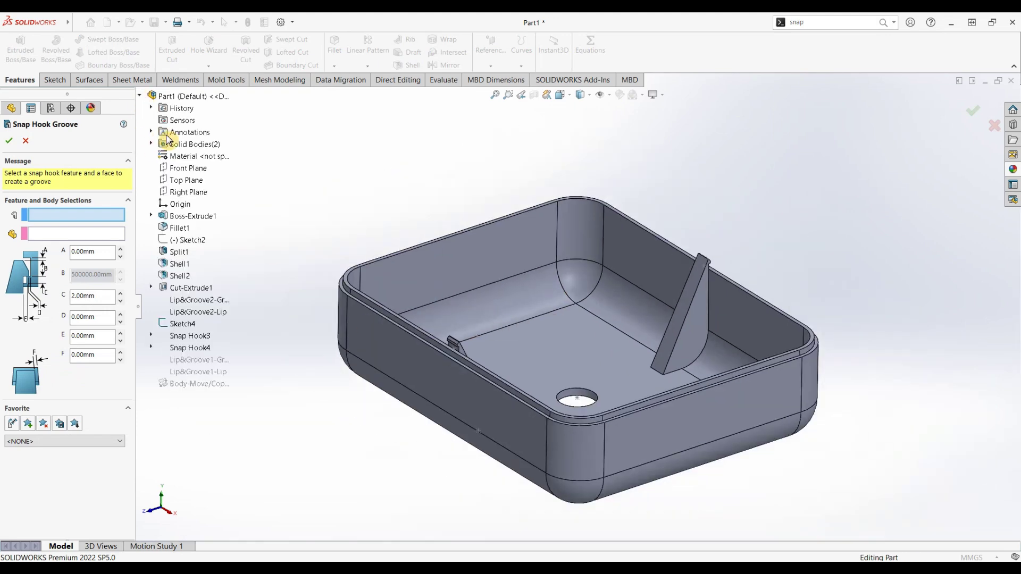
left_click(152, 145)
right_click(201, 157)
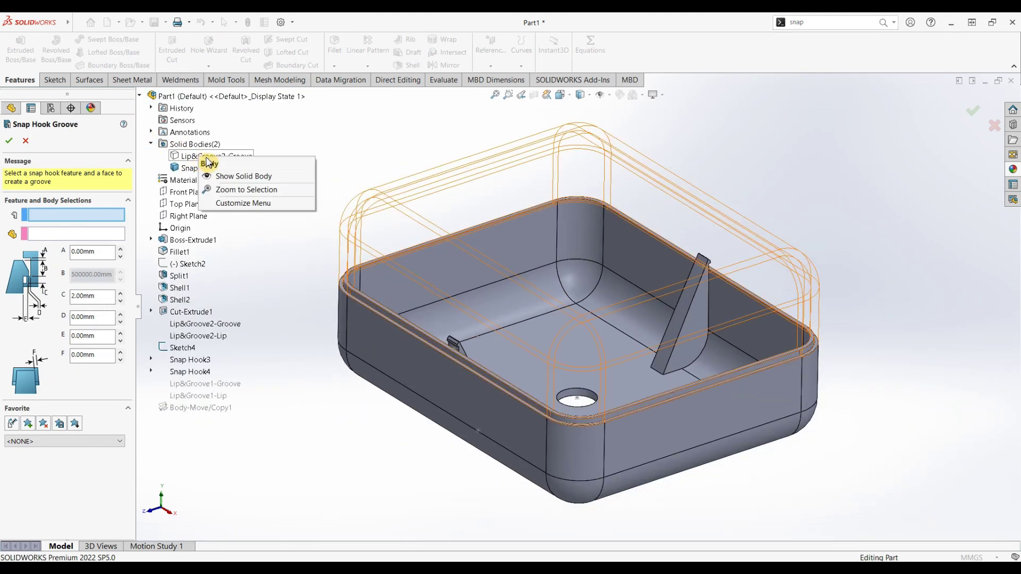
left_click(228, 173)
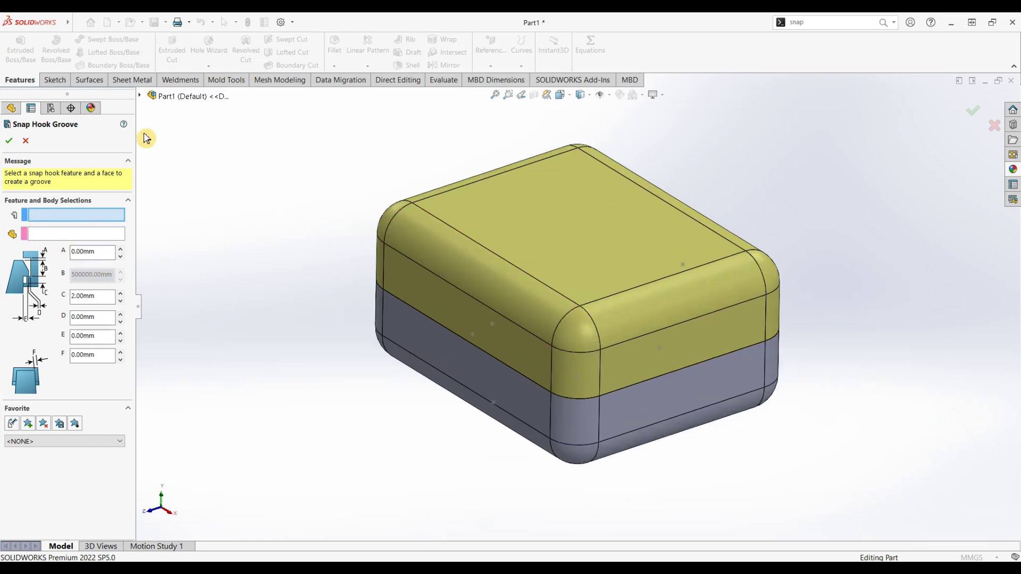
Step: Cut Snap Groove3 into the lid body from Snap Hook3
left_click(141, 97)
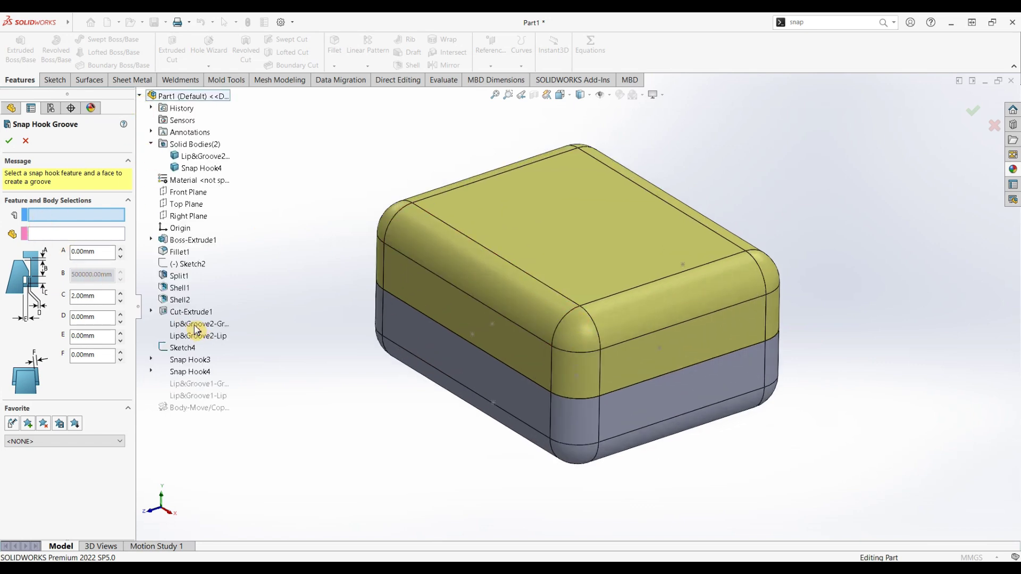
left_click(197, 361)
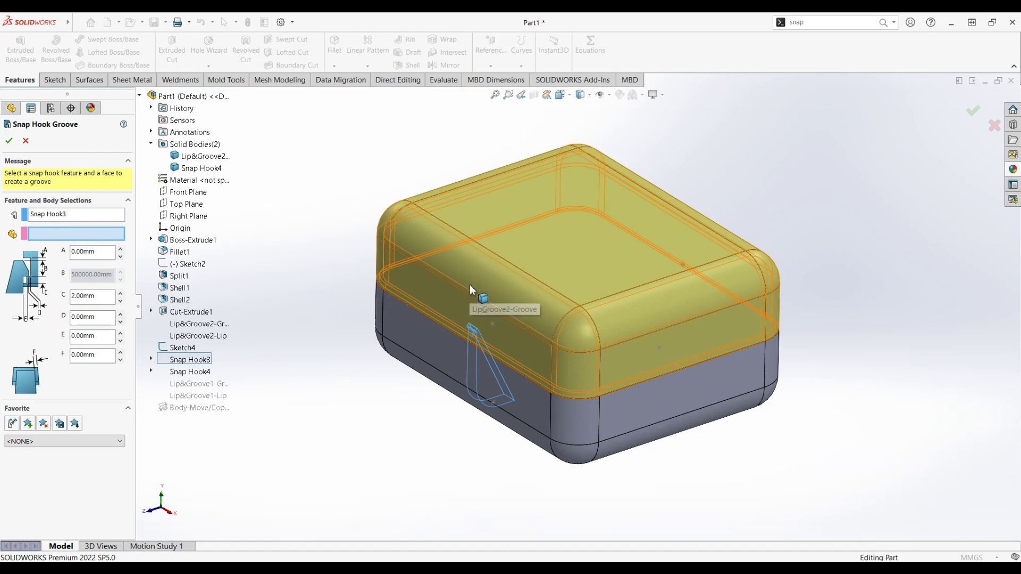
left_click(509, 318)
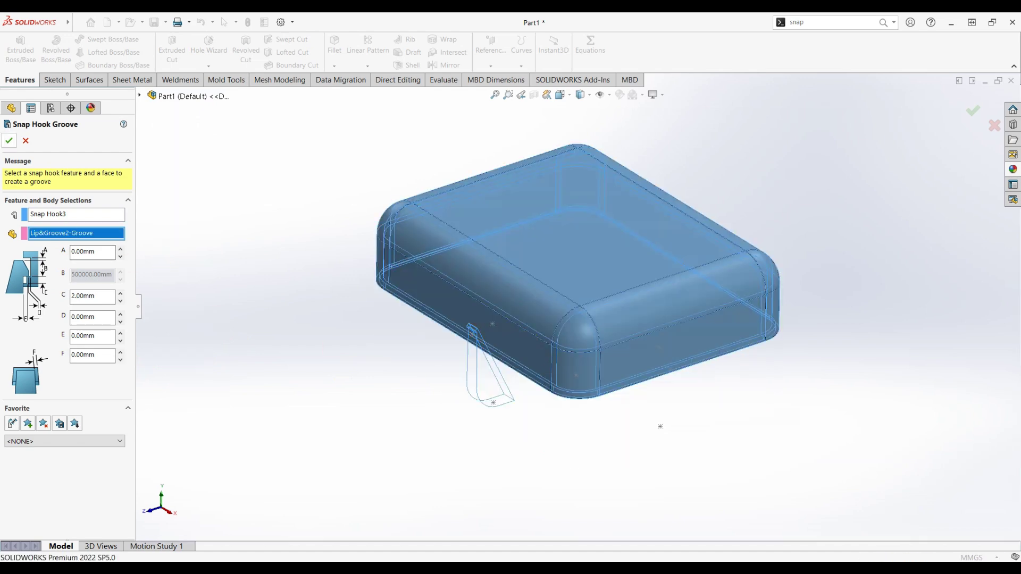
left_click(10, 143)
Step: Cut Snap Groove4 into the Snap Groove3 lid body from Snap Hook4
scroll(538, 302, "down", 2)
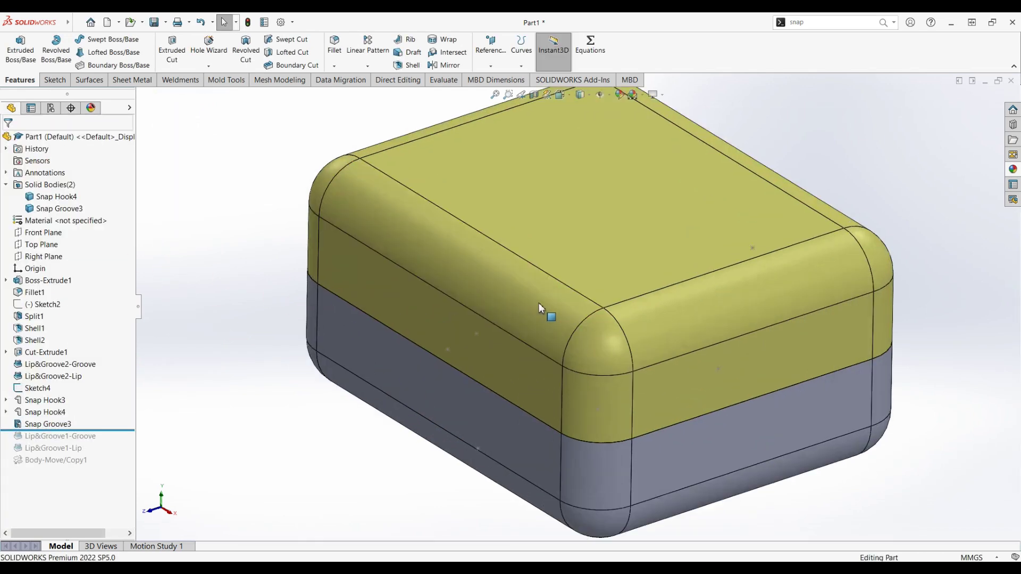
scroll(534, 308, "up", 1)
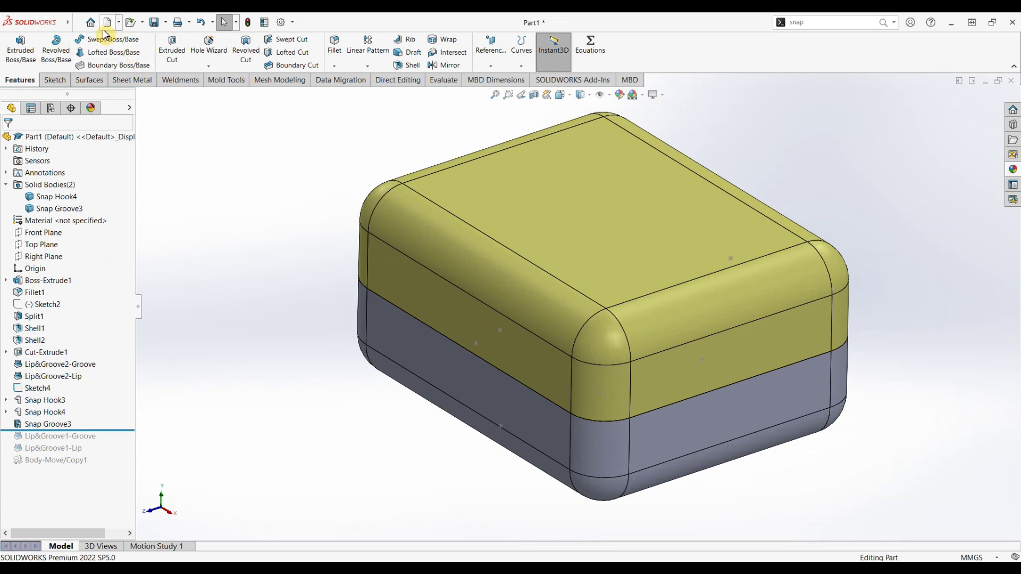
left_click(77, 24)
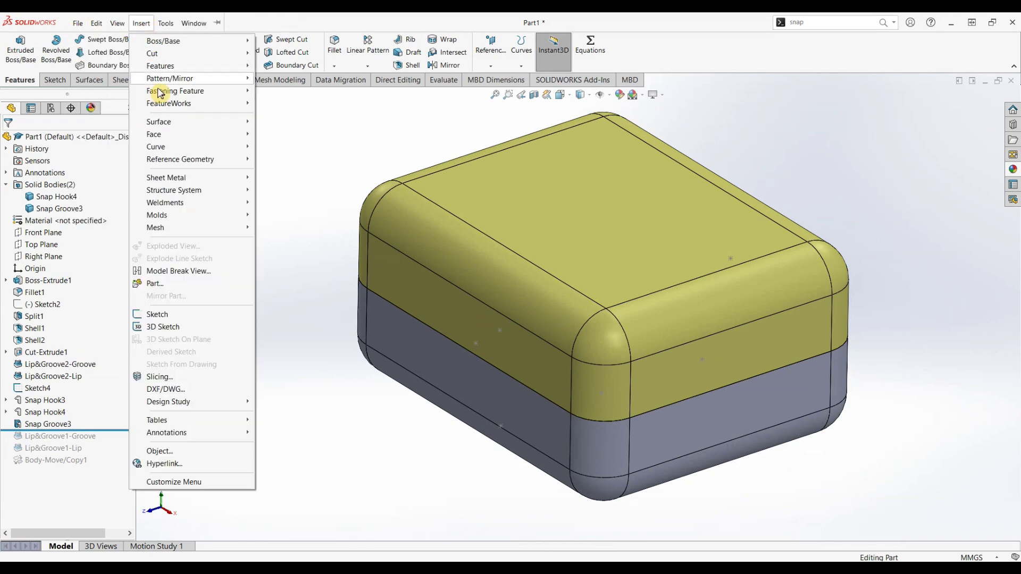
mouse_move(174, 91)
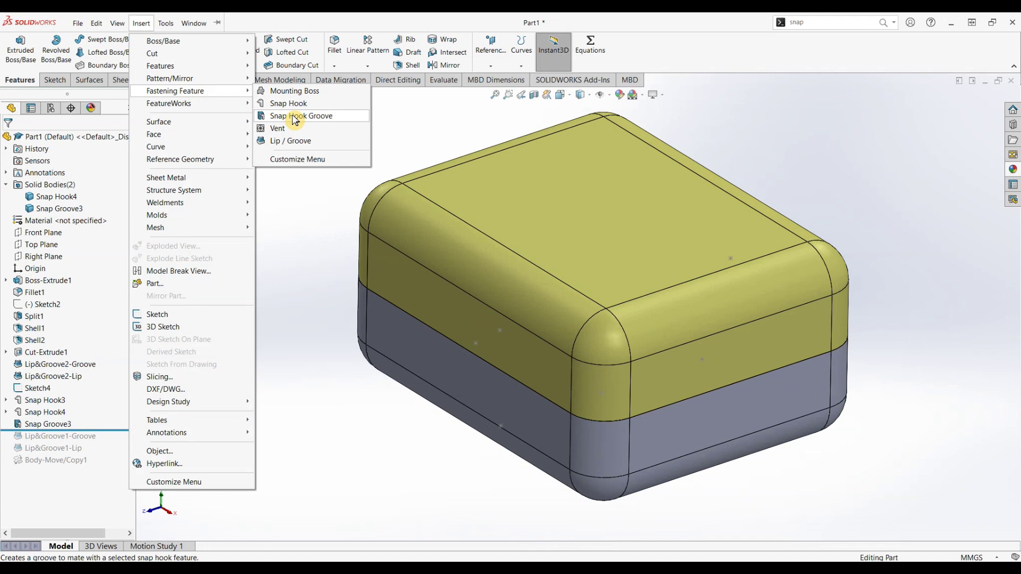
left_click(284, 115)
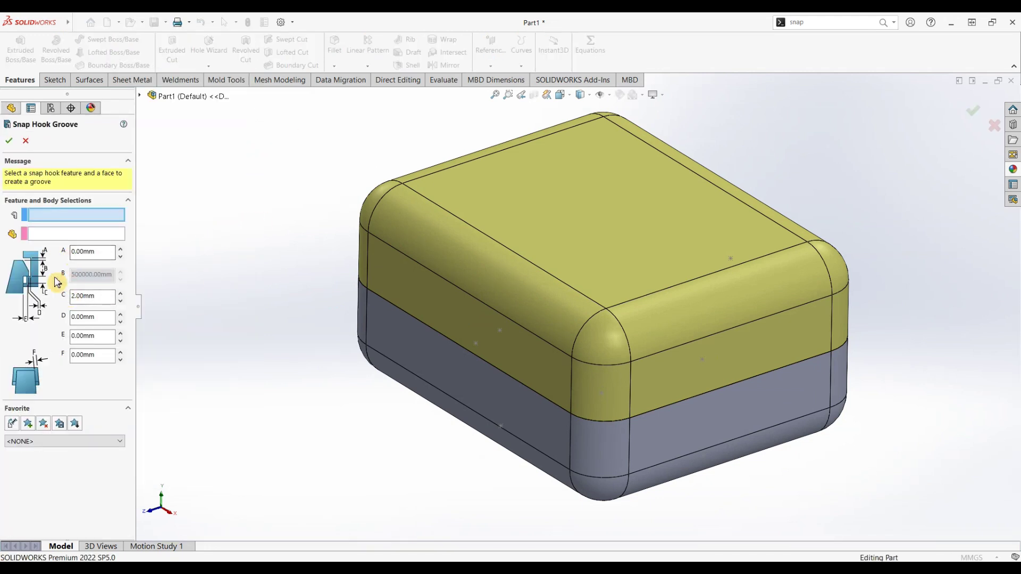
left_click(141, 96)
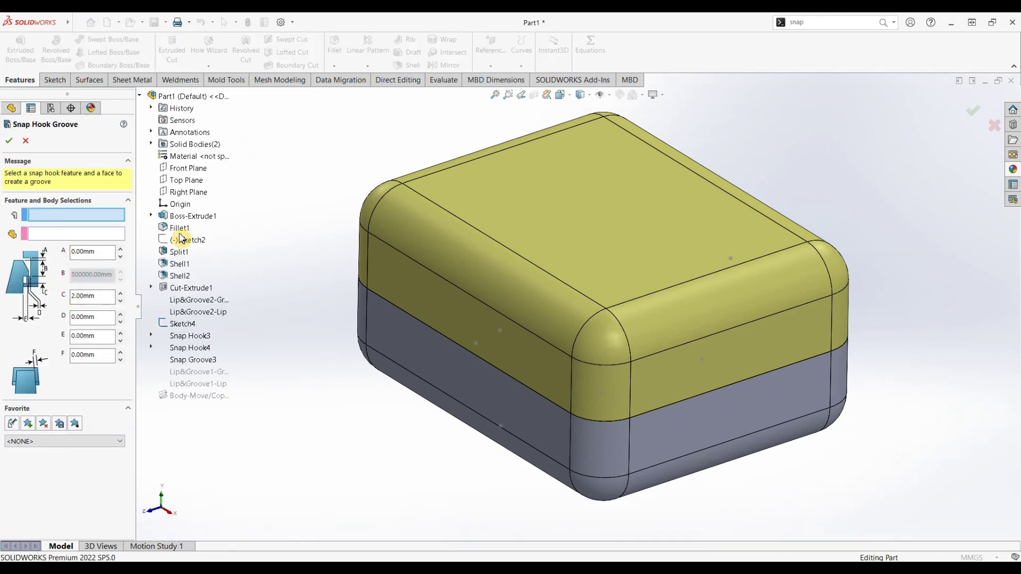
left_click(195, 348)
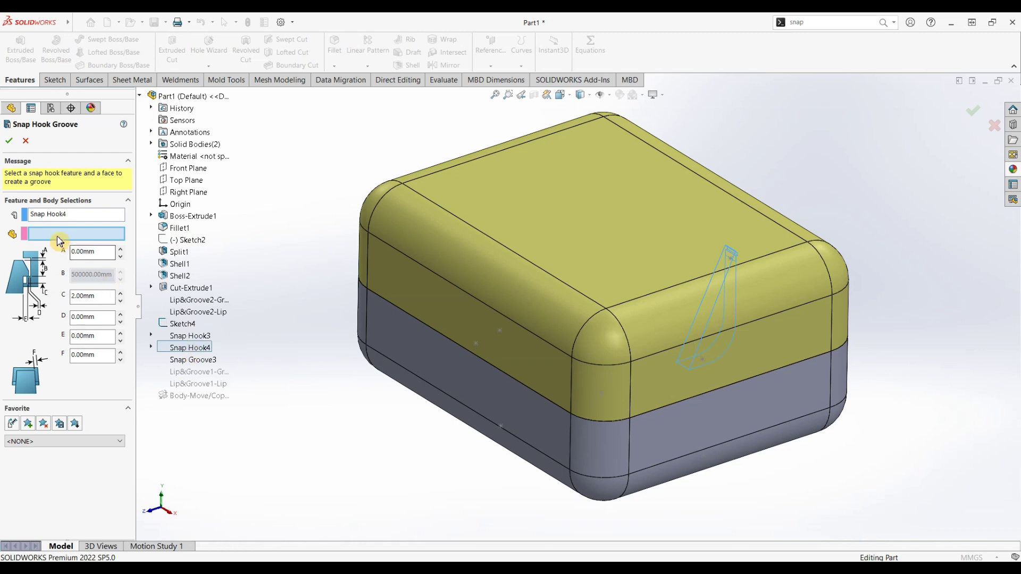
left_click(467, 272)
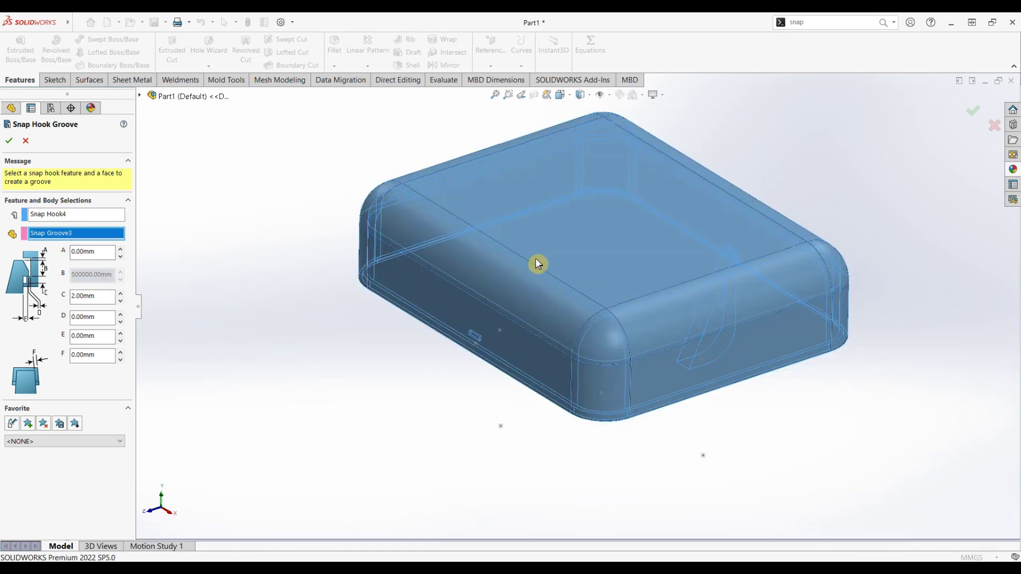
left_click(10, 142)
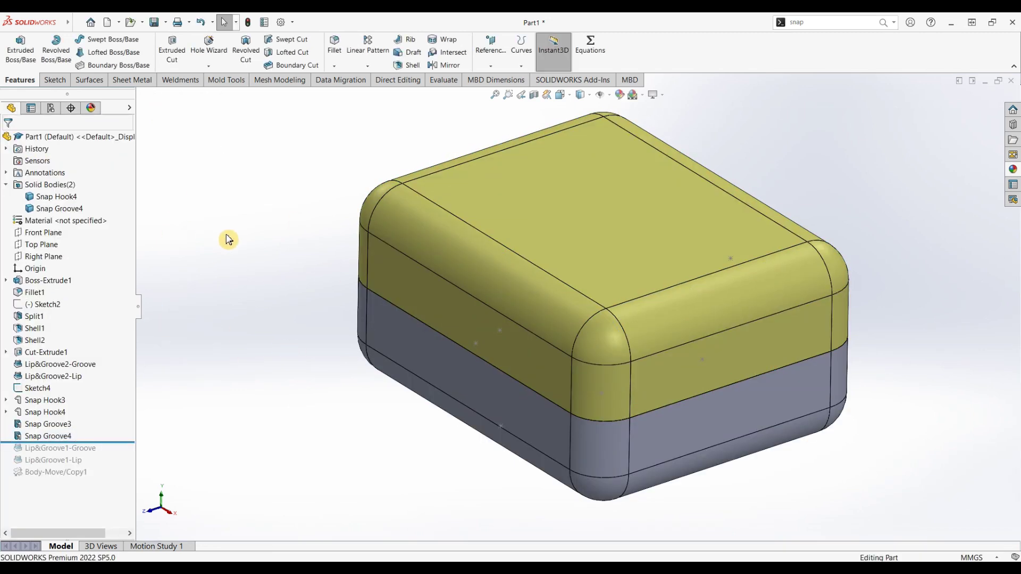
Step: Fit the model in view and hide the Snap Hook4 base body
key("f")
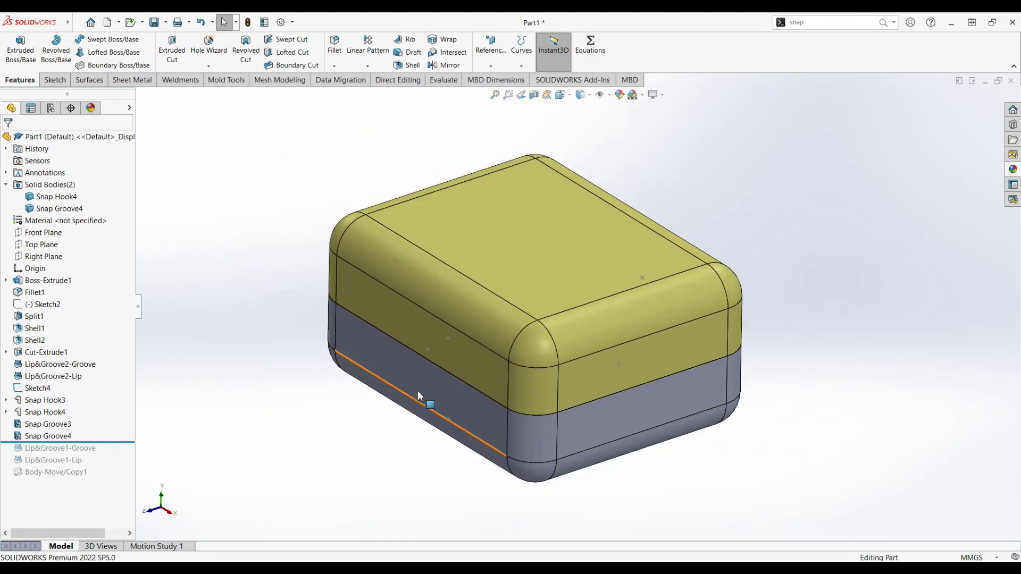
right_click(417, 390)
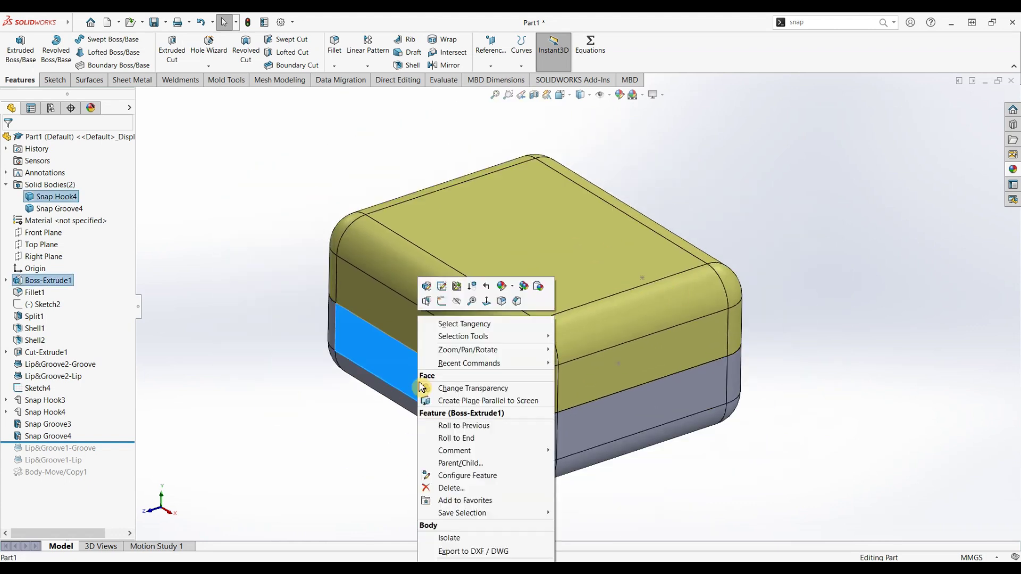
left_click(456, 300)
Step: Orbit and zoom the lid to inspect the groove slots on its underside
middle_click_drag(331, 415, 251, 212)
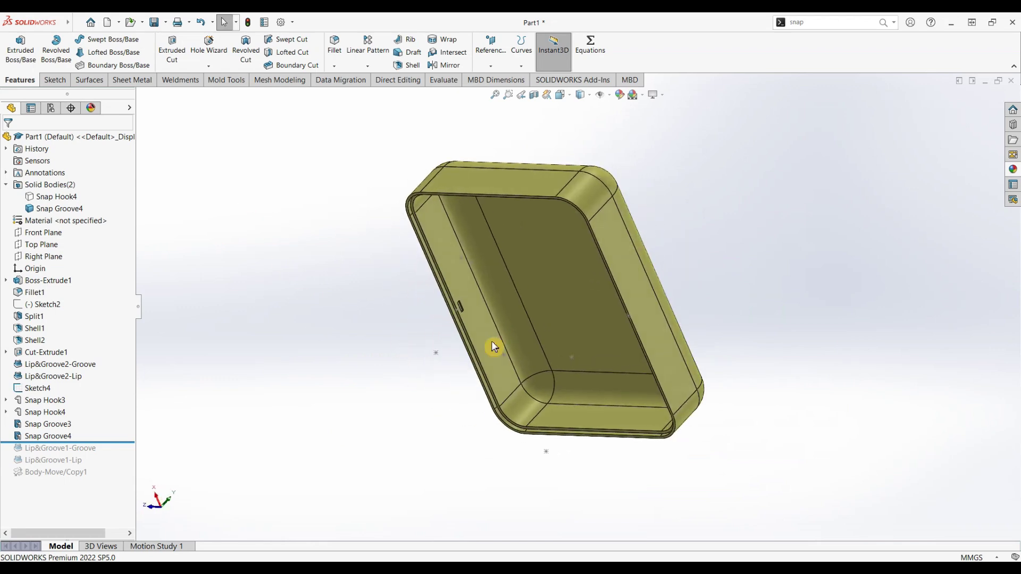
scroll(343, 263, "down", 5)
scroll(407, 246, "down", 3)
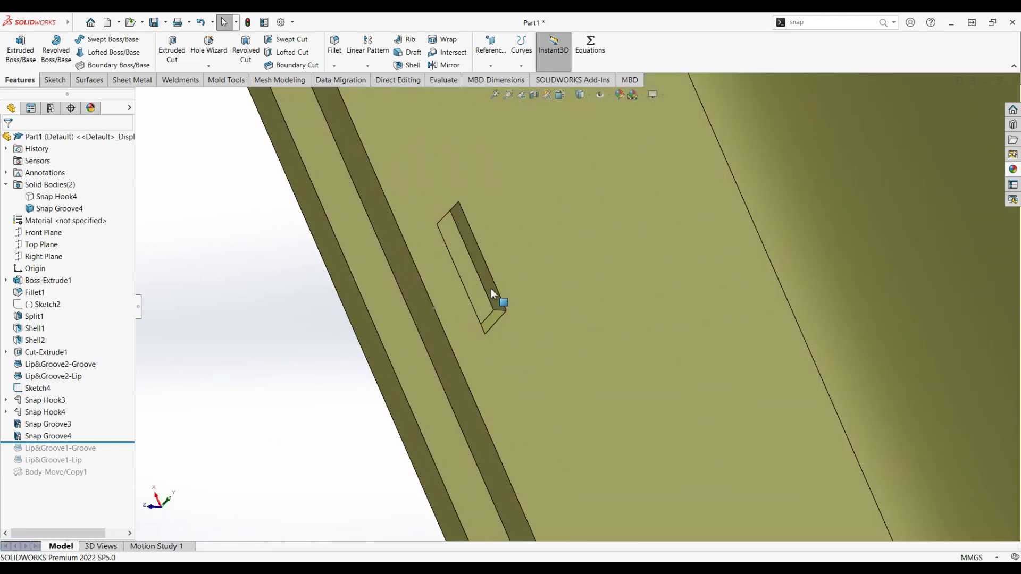
scroll(490, 289, "up", 5)
middle_click_drag(481, 317, 524, 325)
scroll(719, 333, "up", 5)
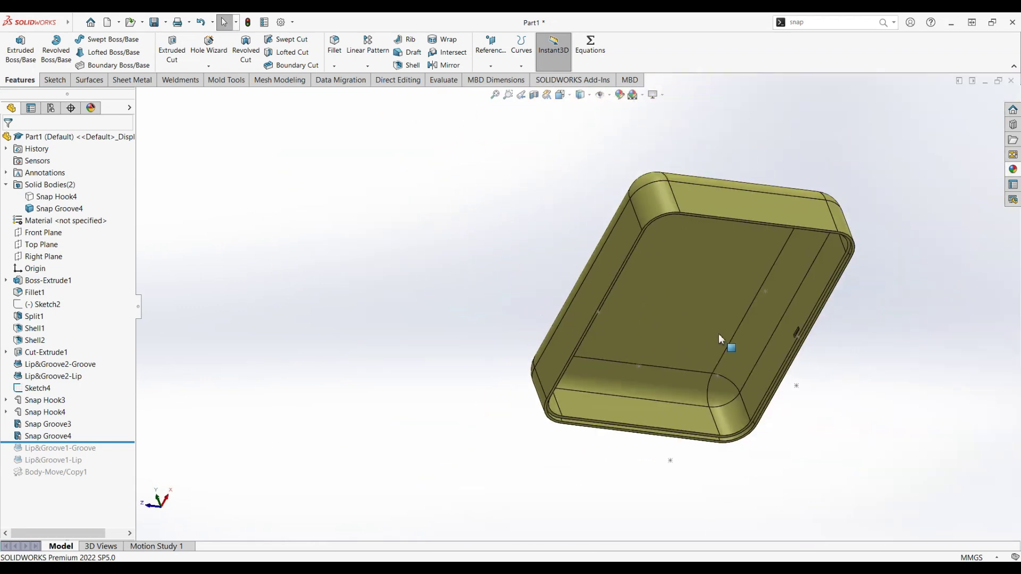
scroll(747, 323, "down", 8)
scroll(647, 301, "up", 3)
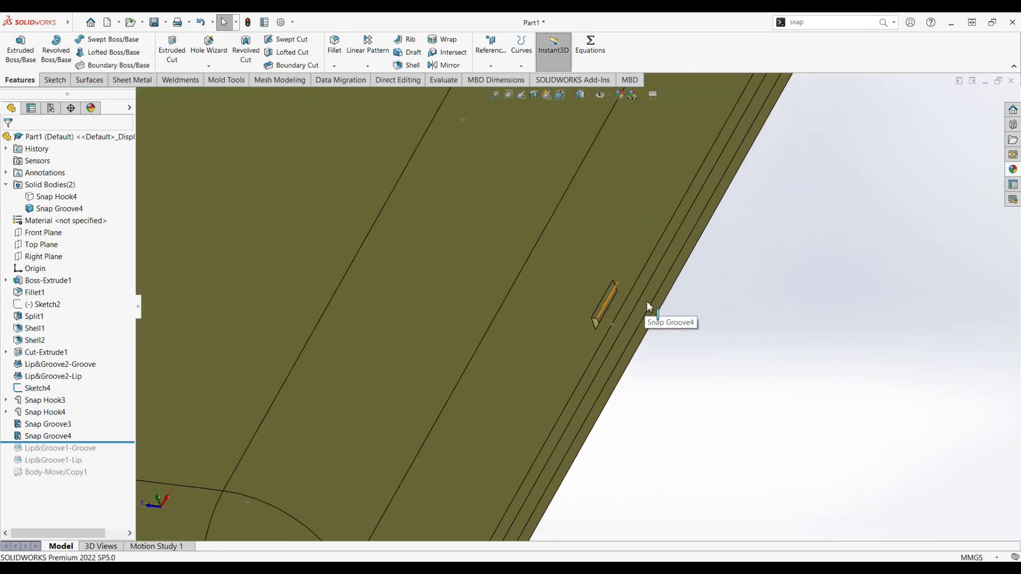
scroll(577, 303, "up", 3)
scroll(640, 292, "up", 2)
mouse_move(641, 292)
middle_mouse_down()
mouse_move(611, 355)
mouse_move(617, 423)
mouse_move(631, 453)
mouse_move(668, 424)
mouse_move(633, 404)
mouse_move(661, 449)
middle_mouse_up()
scroll(492, 257, "down", 2)
scroll(493, 259, "down", 2)
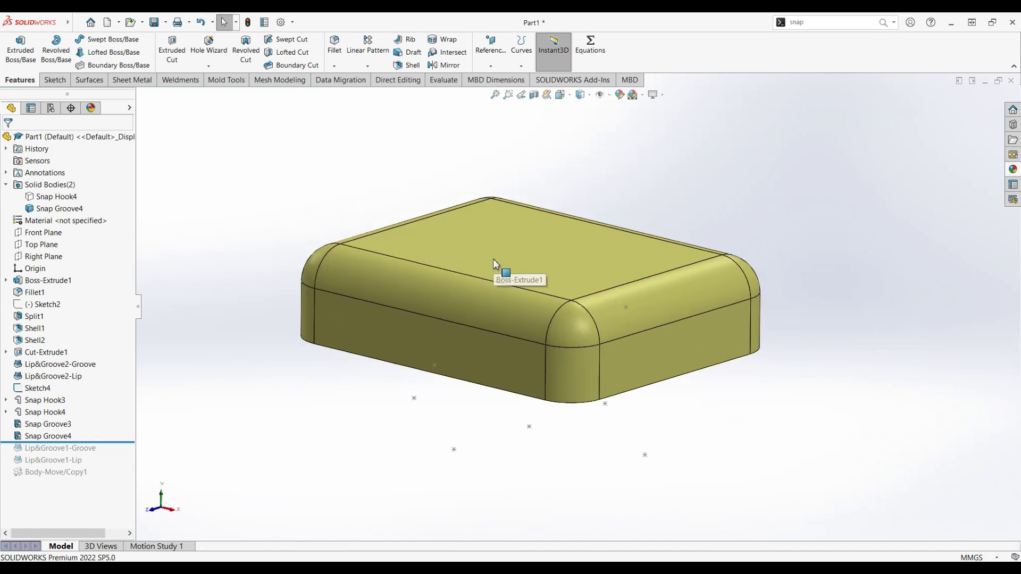
Step: Show the hidden Snap Hook4 base body again
right_click(45, 201)
left_click(52, 186)
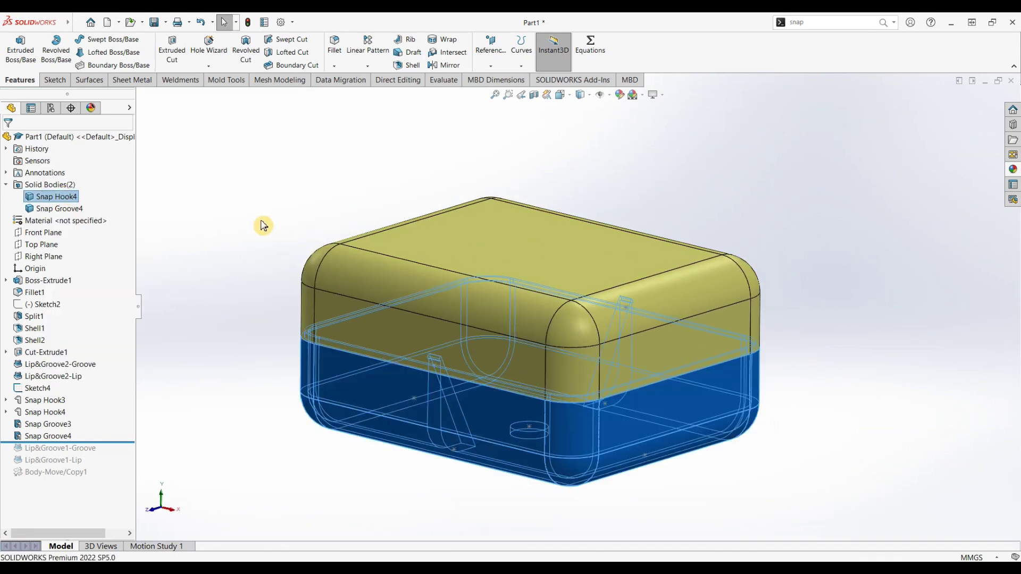
scroll(280, 237, "up", 2)
scroll(588, 297, "down", 2)
Step: Hide the Snap Groove4 lid body, leaving the open tray with its snap hooks
right_click(498, 278)
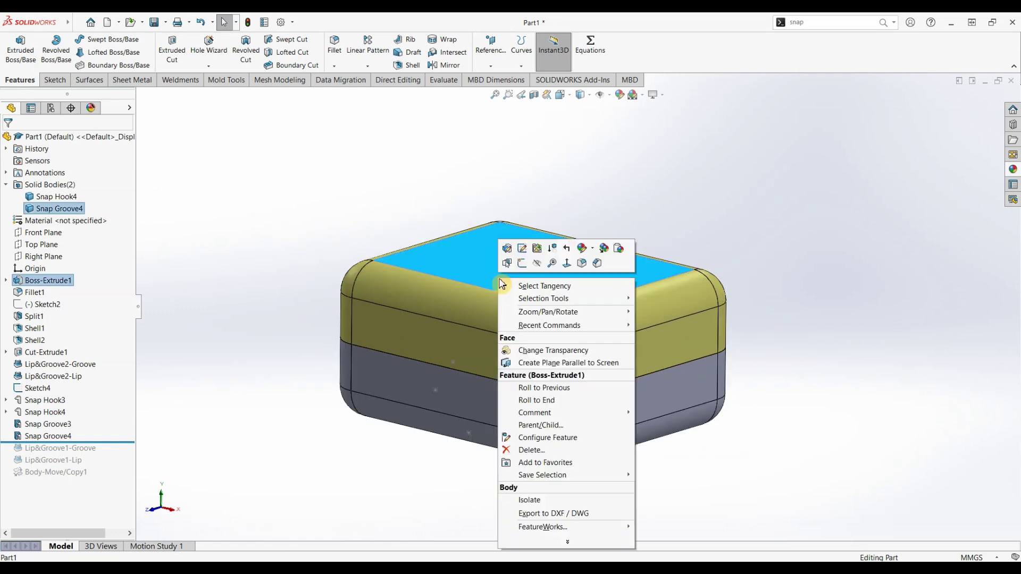
left_click(538, 264)
mouse_move(273, 225)
middle_mouse_down()
mouse_move(303, 258)
mouse_move(305, 303)
mouse_move(273, 310)
mouse_move(286, 341)
middle_mouse_up()
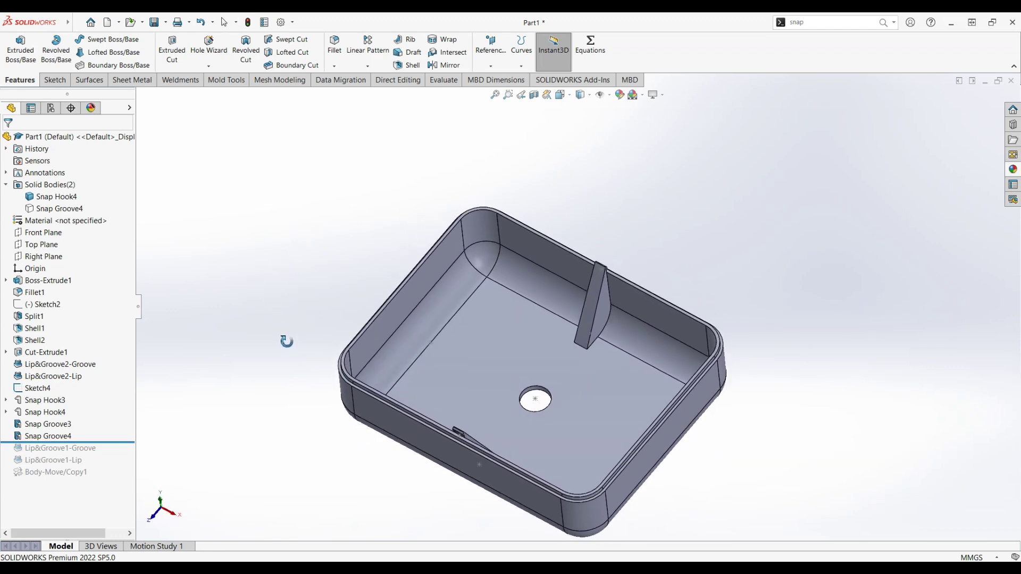
key("Escape")
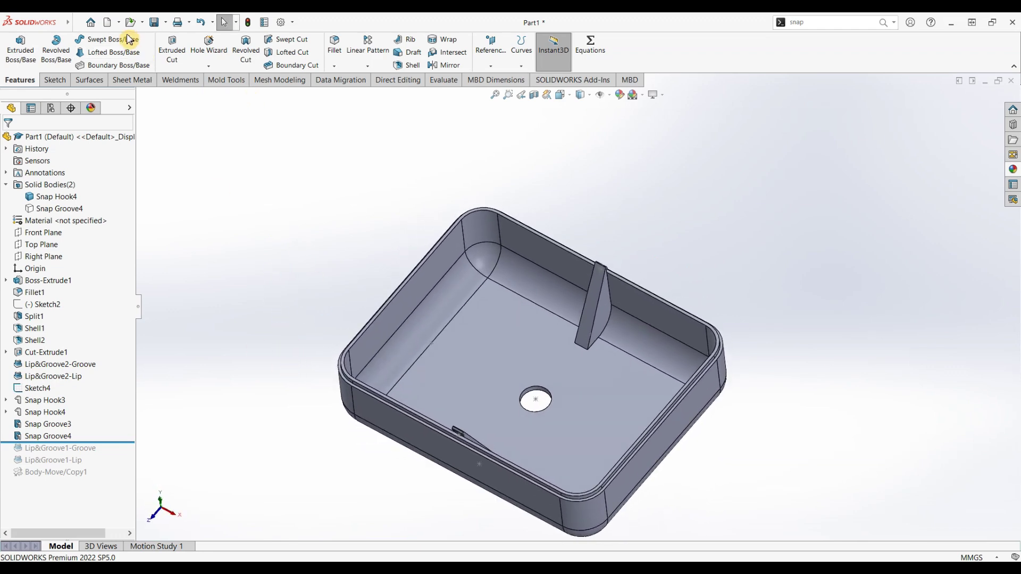
Step: Preview a 12 mm finned mounting boss at Point1@Sketch4 on the tray floor
mouse_move(68, 22)
left_click(164, 24)
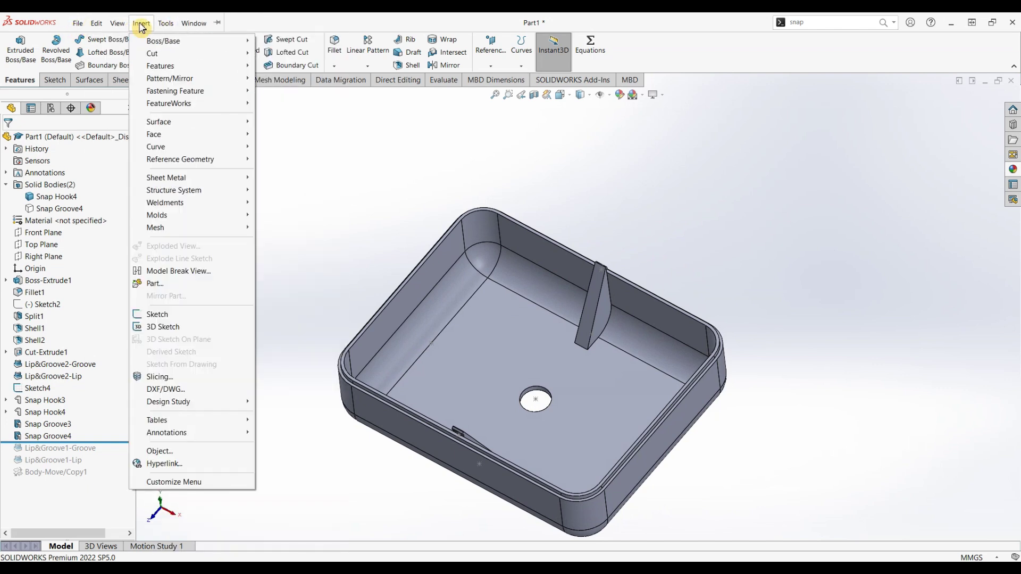
mouse_move(174, 91)
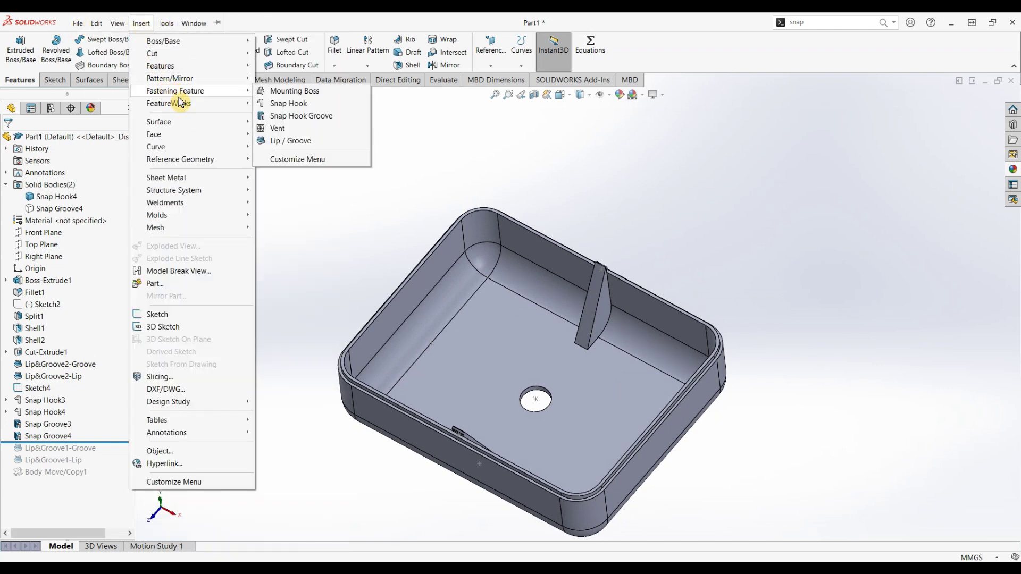
left_click(291, 93)
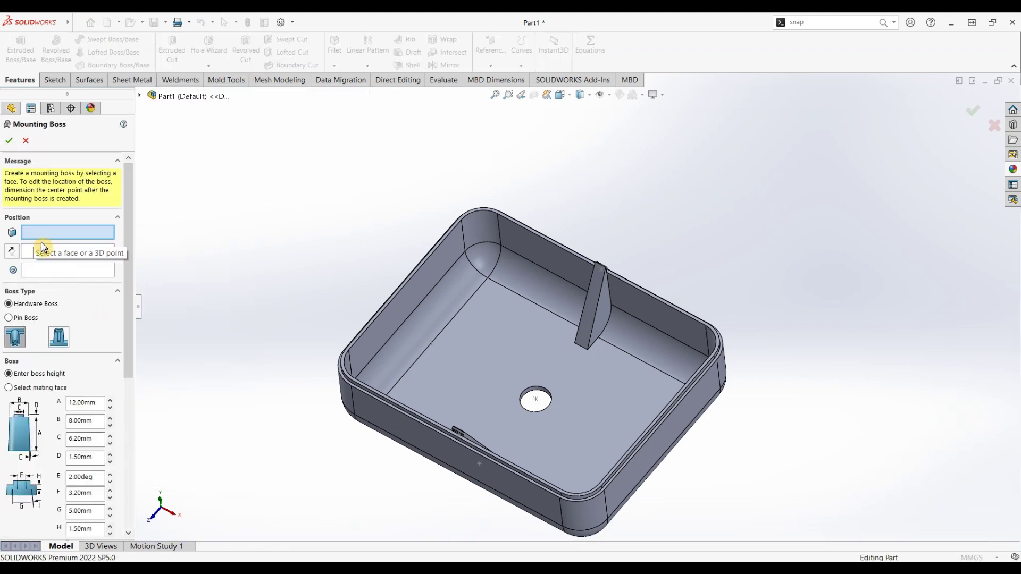
left_click(432, 344)
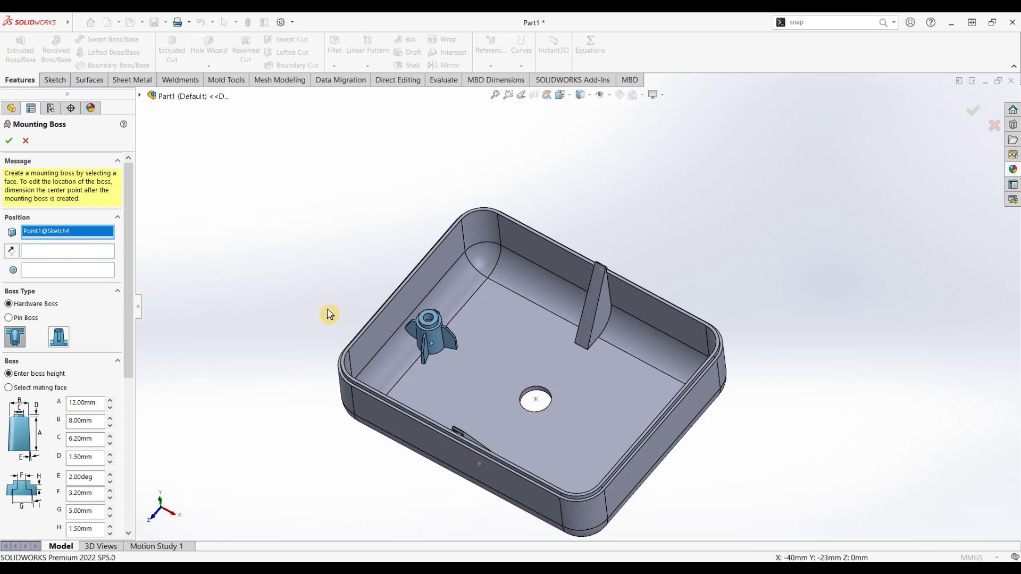
scroll(468, 358, "down", 1)
scroll(458, 353, "down", 4)
scroll(458, 353, "up", 3)
mouse_move(333, 305)
middle_mouse_down()
mouse_move(353, 225)
mouse_move(348, 326)
mouse_move(340, 244)
mouse_move(342, 278)
middle_mouse_up()
scroll(522, 320, "down", 5)
scroll(522, 320, "up", 5)
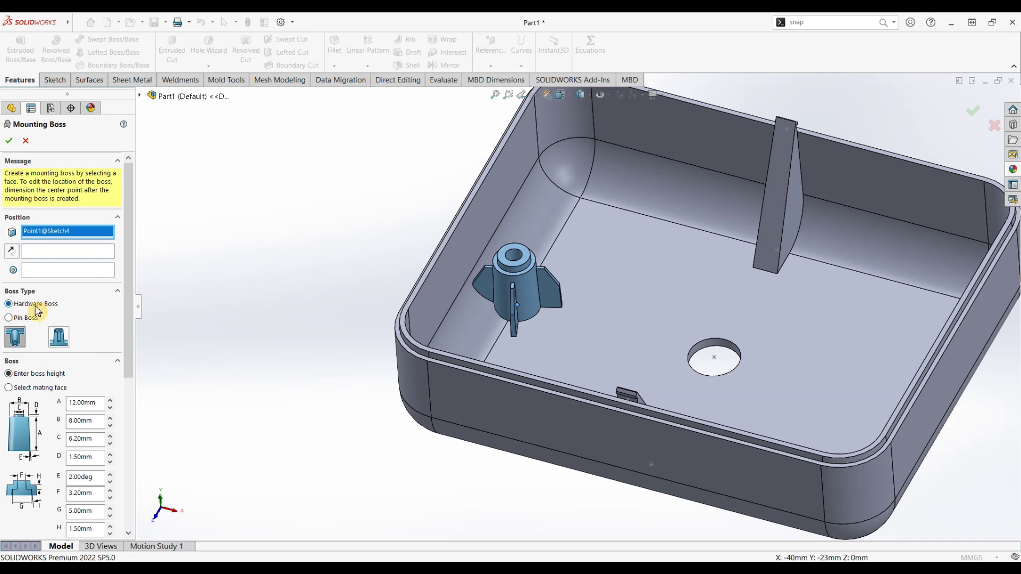
Step: Try the alternate boss style, then return to the first style with a 20 mm height
left_click(57, 343)
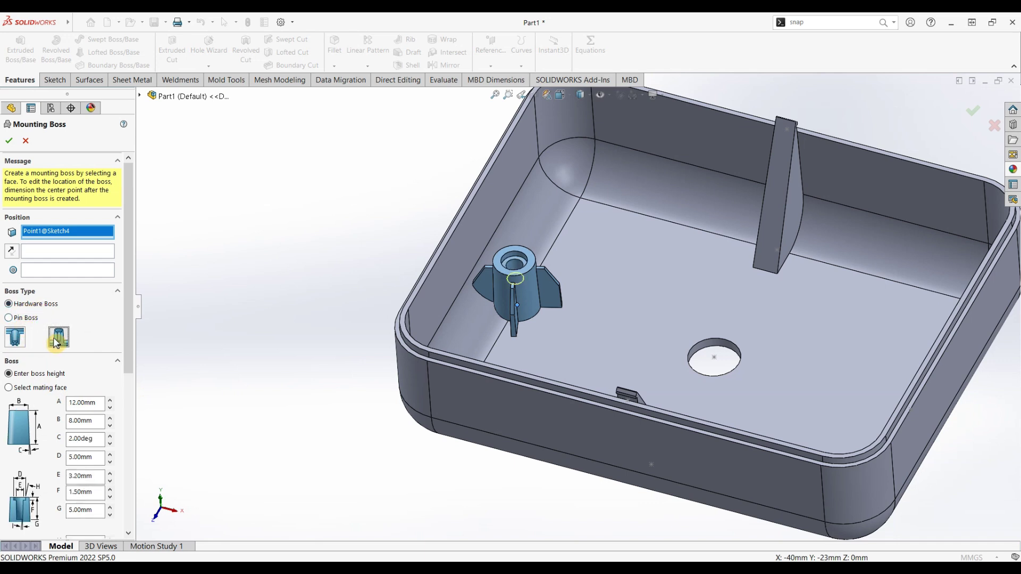
left_click(19, 342)
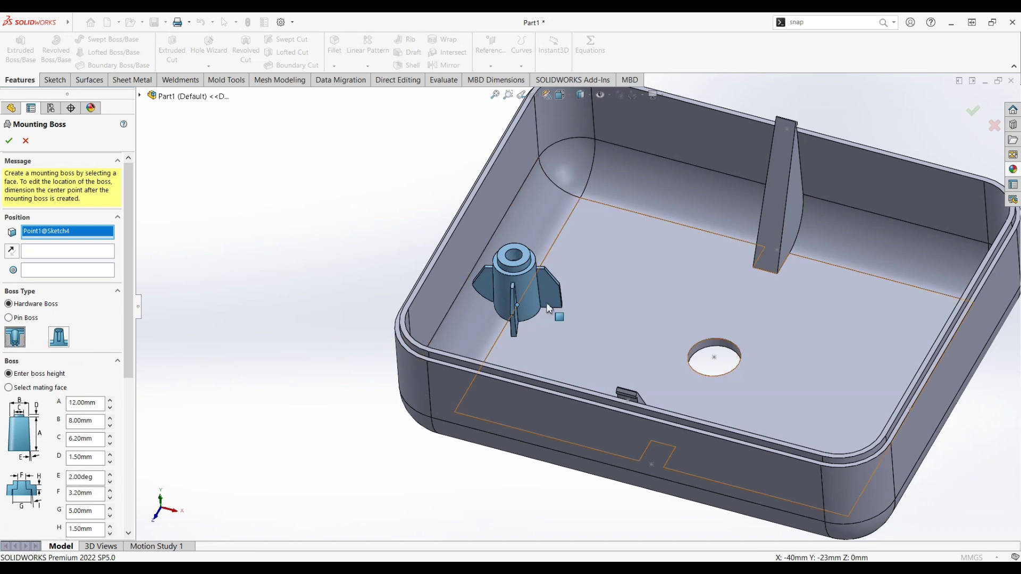
scroll(615, 307, "down", 3)
scroll(615, 307, "up", 2)
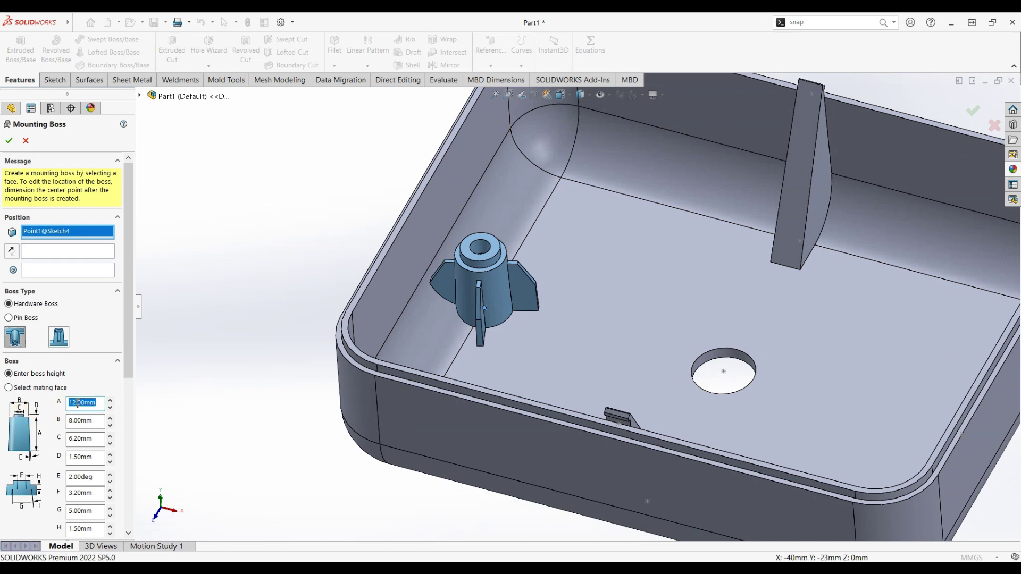
left_click(85, 402)
type("20")
key("Return")
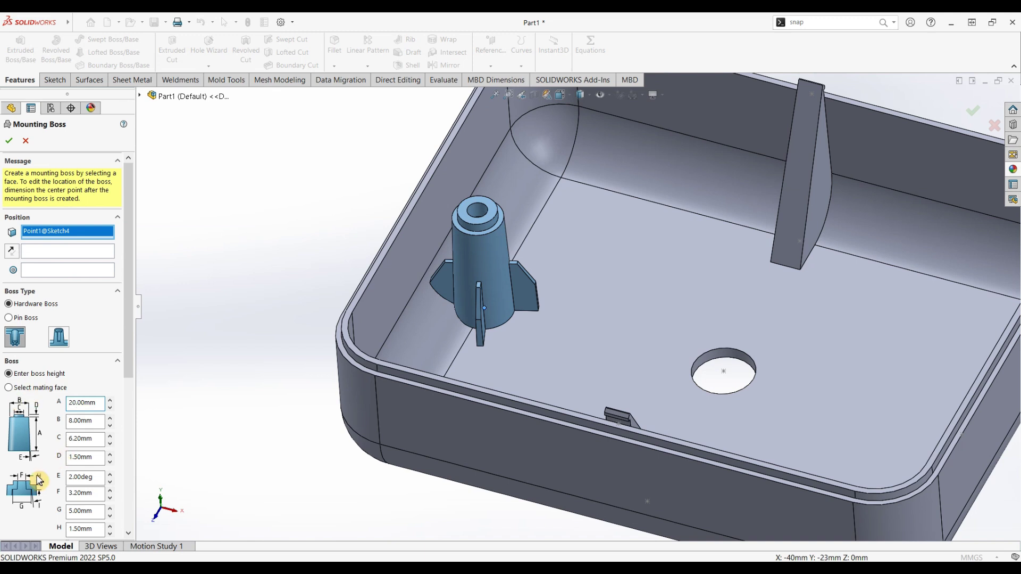
left_click_drag(129, 354, 141, 510)
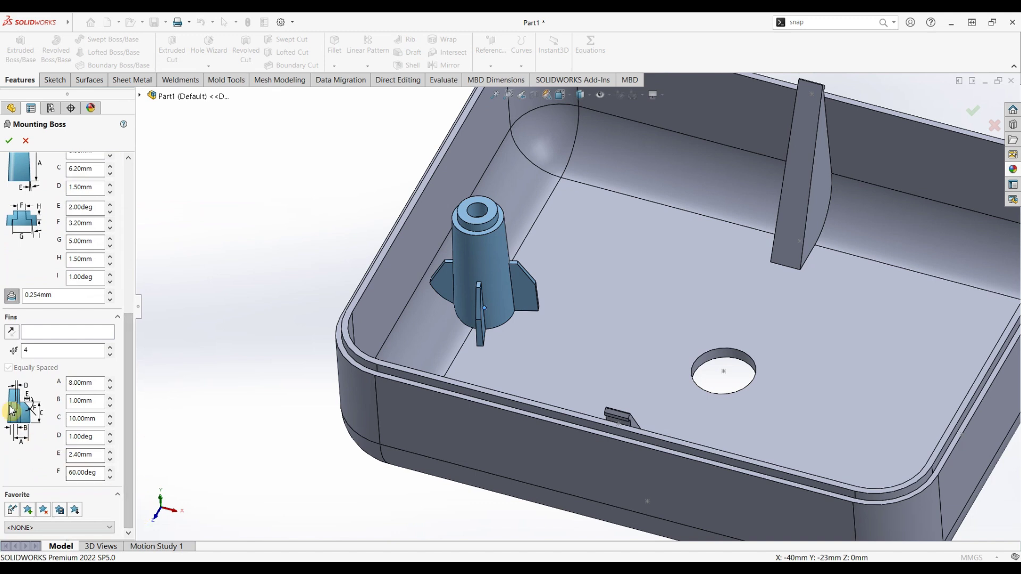
Step: Align the fins to floor edge Edge<1> and size them A=6 mm, C=15 mm
left_click(38, 339)
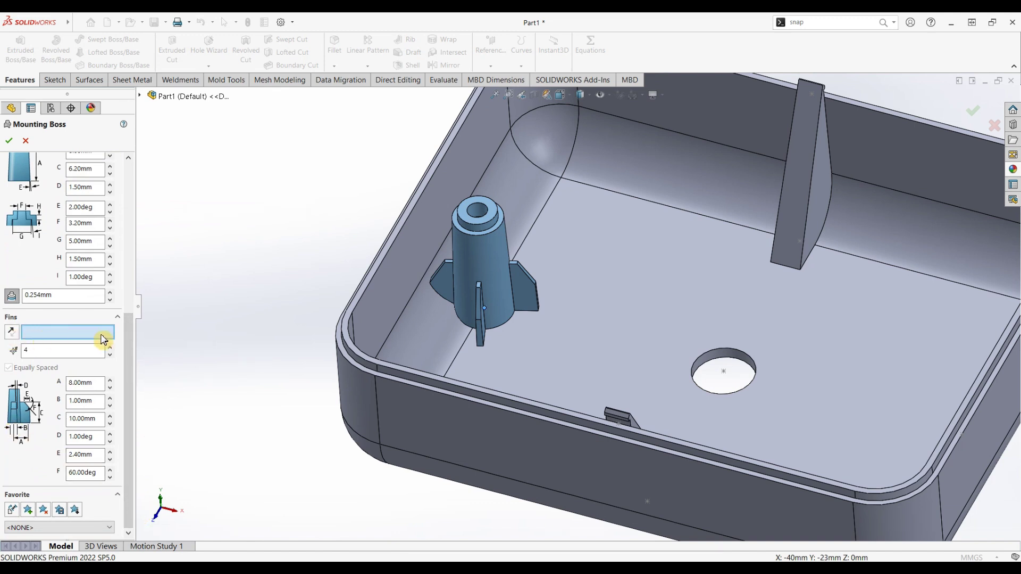
left_click(339, 351)
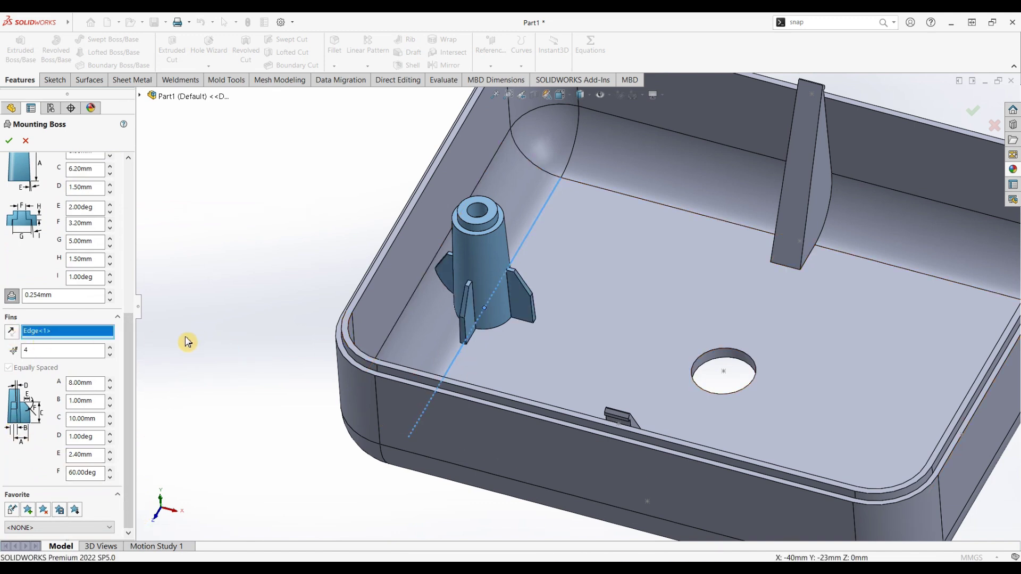
mouse_move(216, 344)
middle_mouse_down()
mouse_move(216, 449)
mouse_move(212, 353)
middle_mouse_up()
type("6")
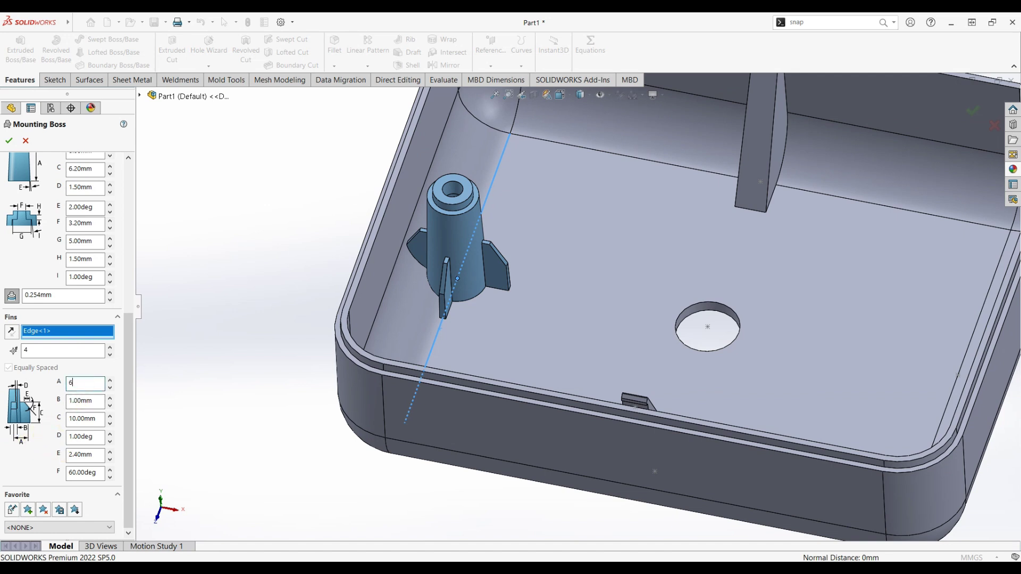
key("Return")
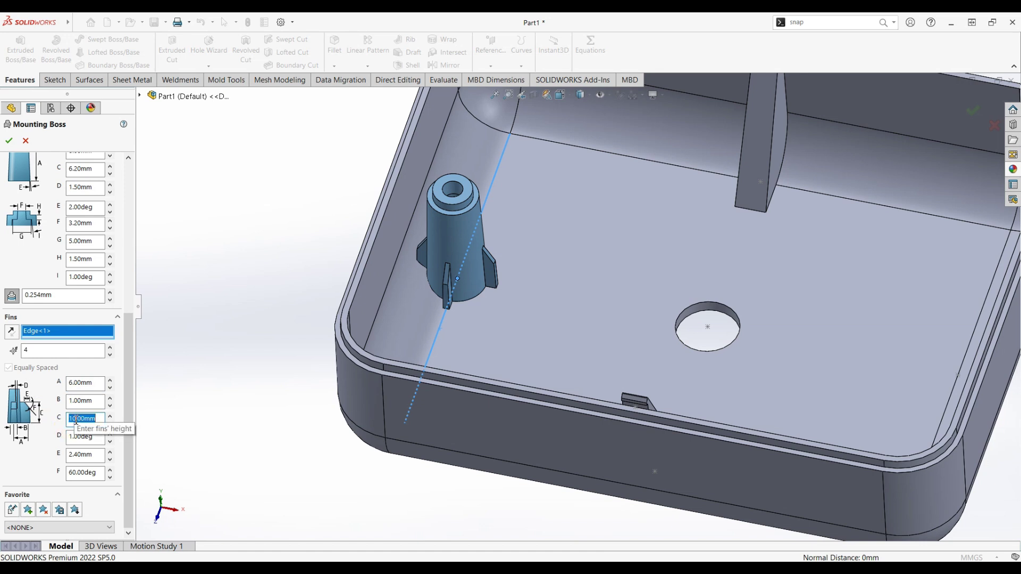
type("15")
key("Return")
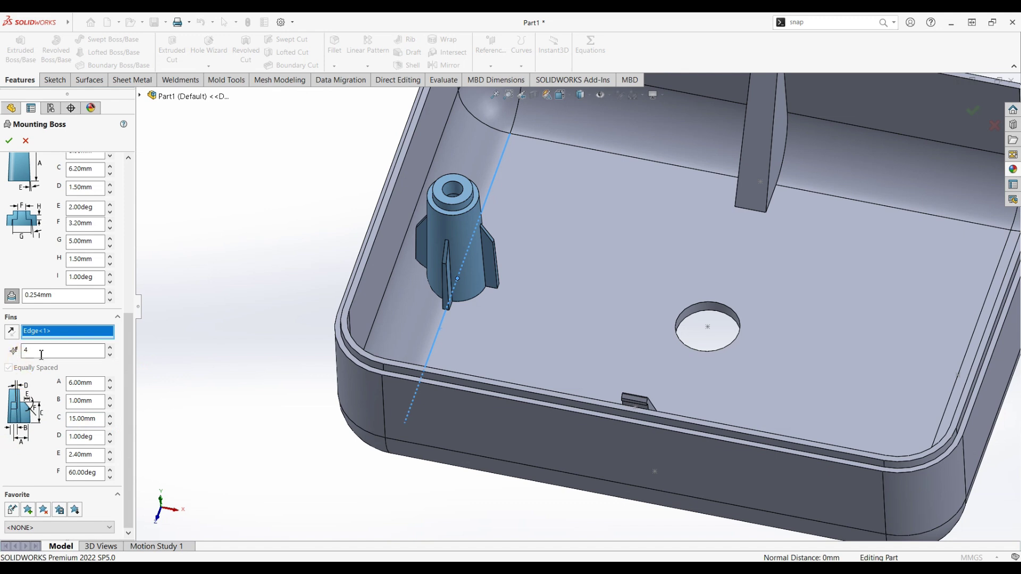
Step: Set the fin count to 3 and fin thickness B to 0.70 mm
left_click(110, 348)
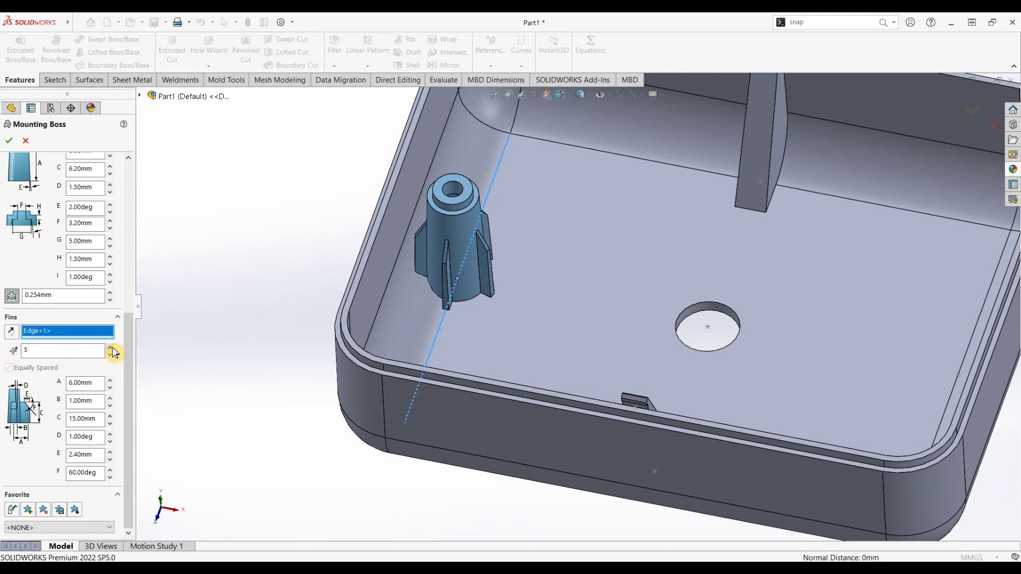
left_click(111, 349)
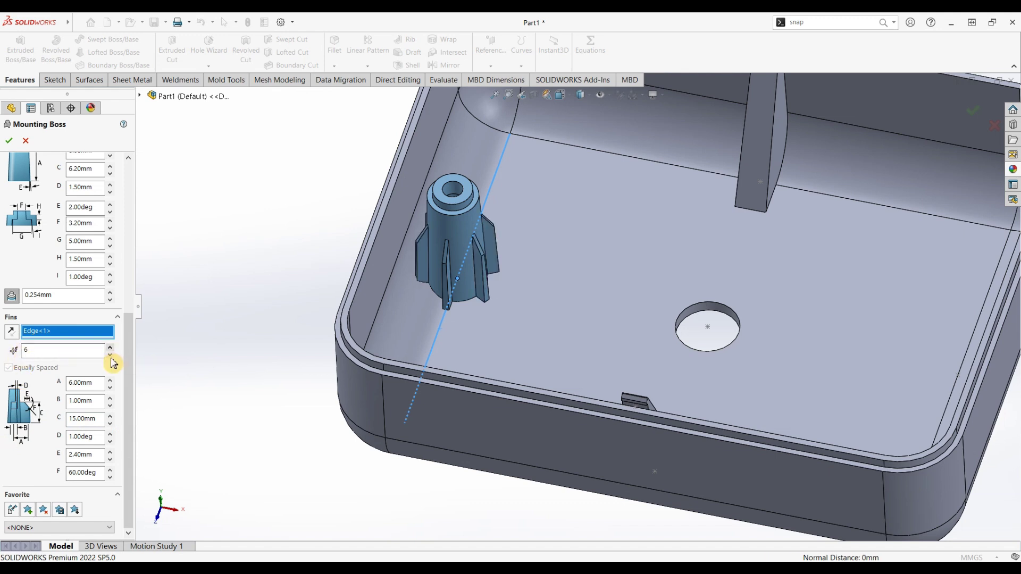
left_click(111, 355)
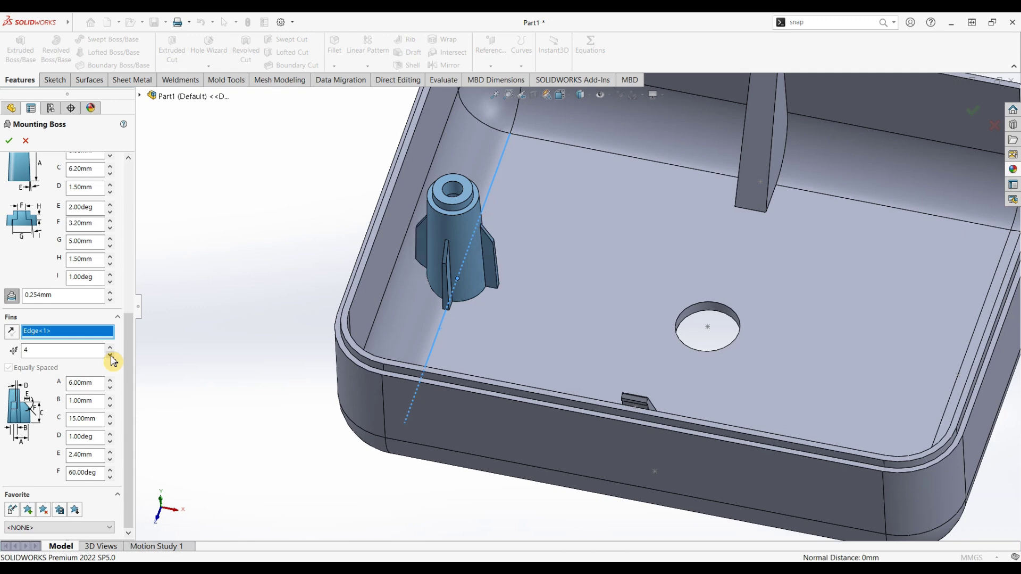
mouse_move(249, 318)
middle_mouse_down()
mouse_move(237, 380)
mouse_move(251, 431)
mouse_move(244, 365)
mouse_move(258, 376)
mouse_move(253, 360)
middle_mouse_up()
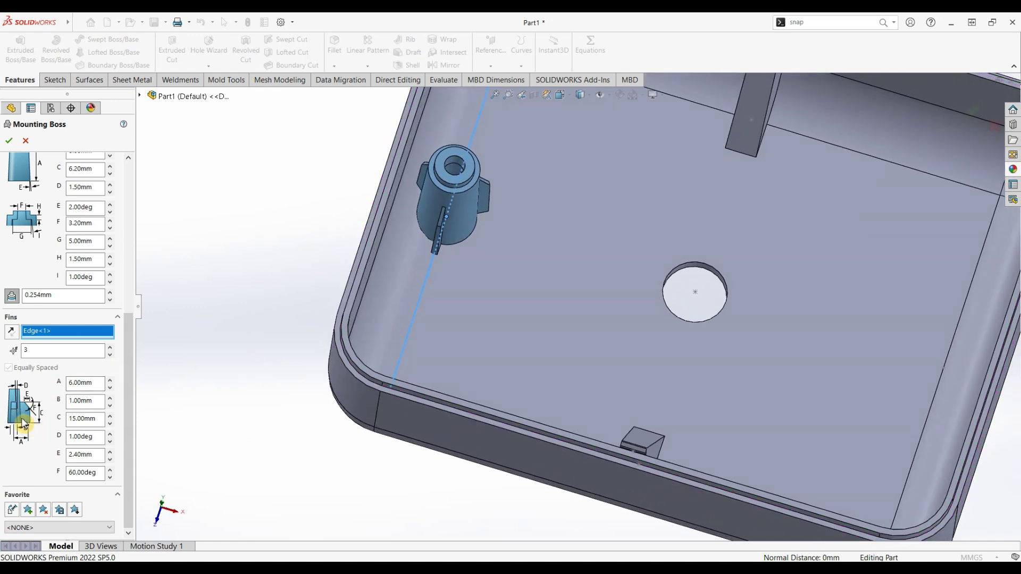
double_click(78, 401)
type("0.7")
key("Return")
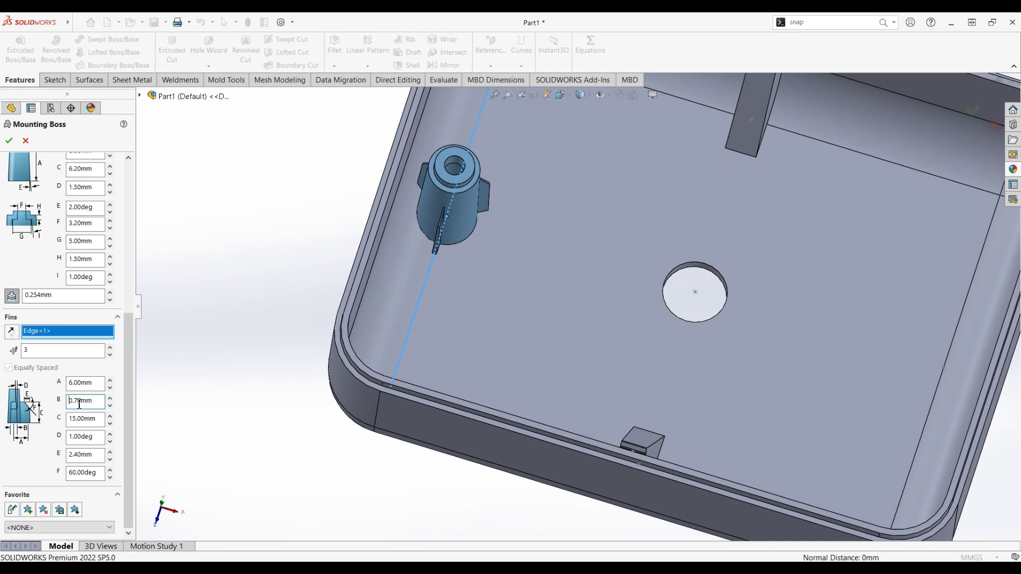
Step: Inspect the three-finned boss and accept it as Mounting Boss4
scroll(447, 223, "down", 5)
scroll(479, 255, "down", 5)
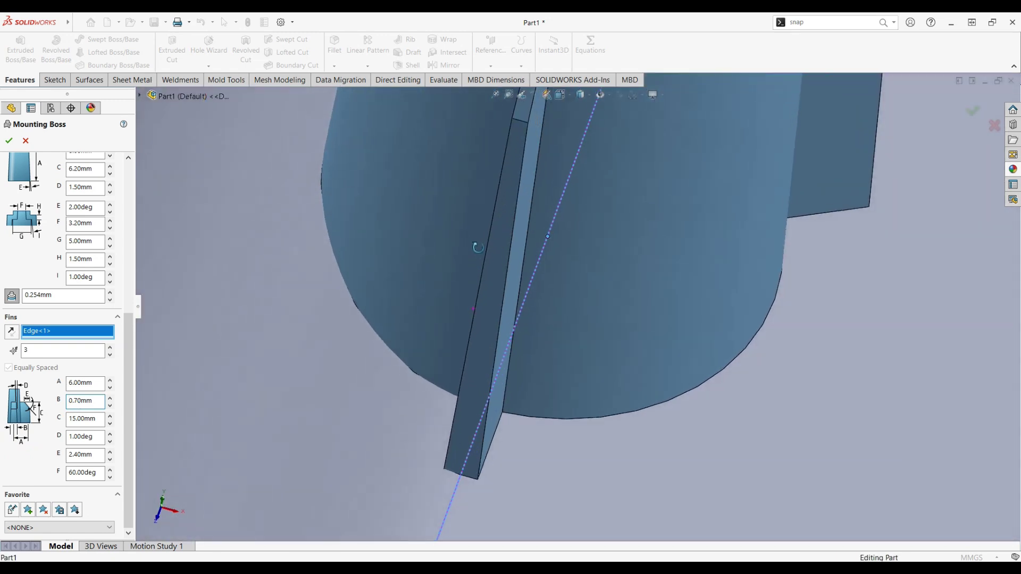
scroll(477, 247, "up", 3)
scroll(463, 247, "up", 3)
scroll(450, 245, "up", 3)
scroll(475, 254, "up", 3)
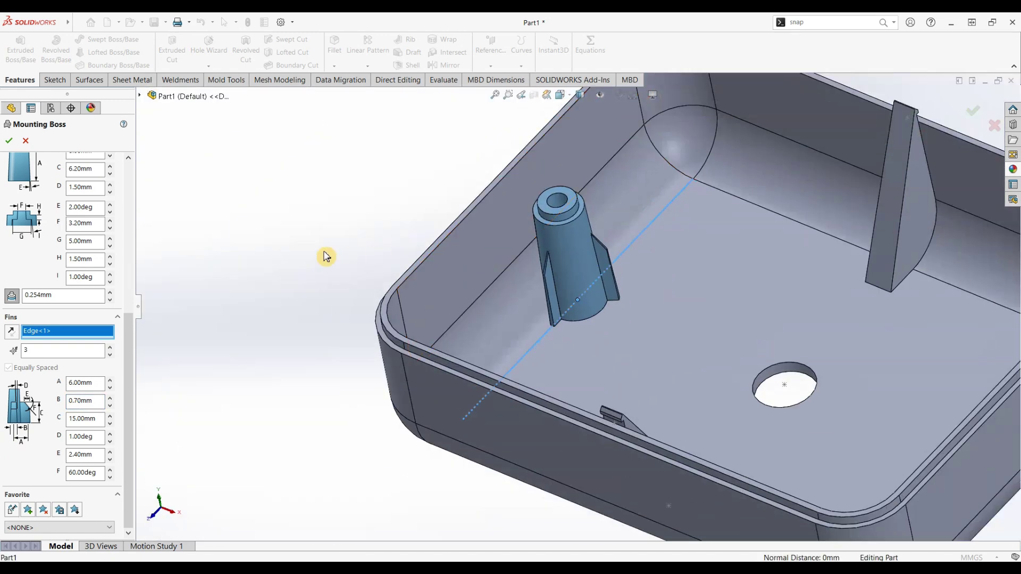
mouse_move(326, 257)
middle_mouse_down()
mouse_move(333, 206)
mouse_move(333, 234)
middle_mouse_up()
scroll(570, 295, "up", 3)
scroll(588, 305, "down", 5)
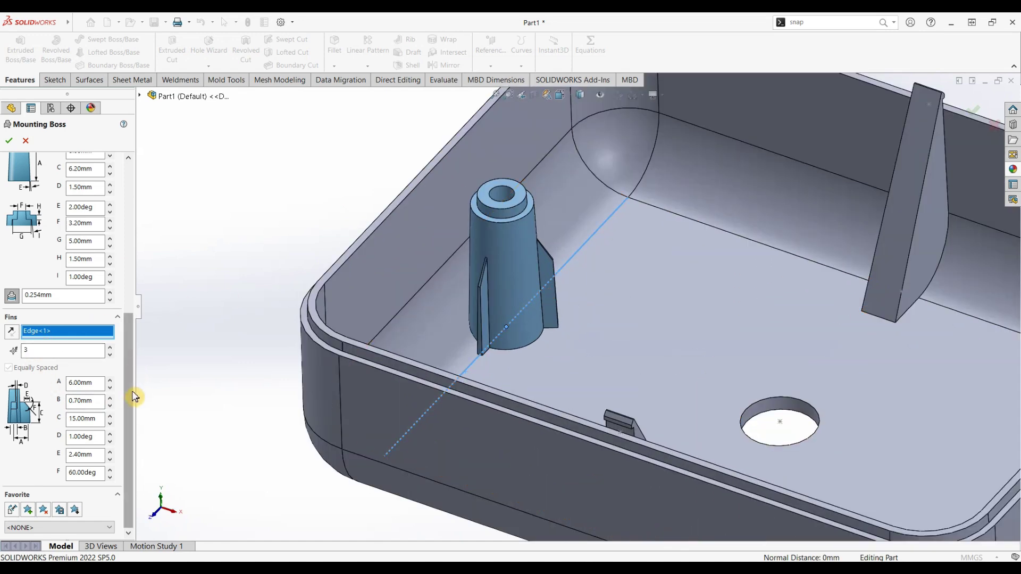
left_click(9, 141)
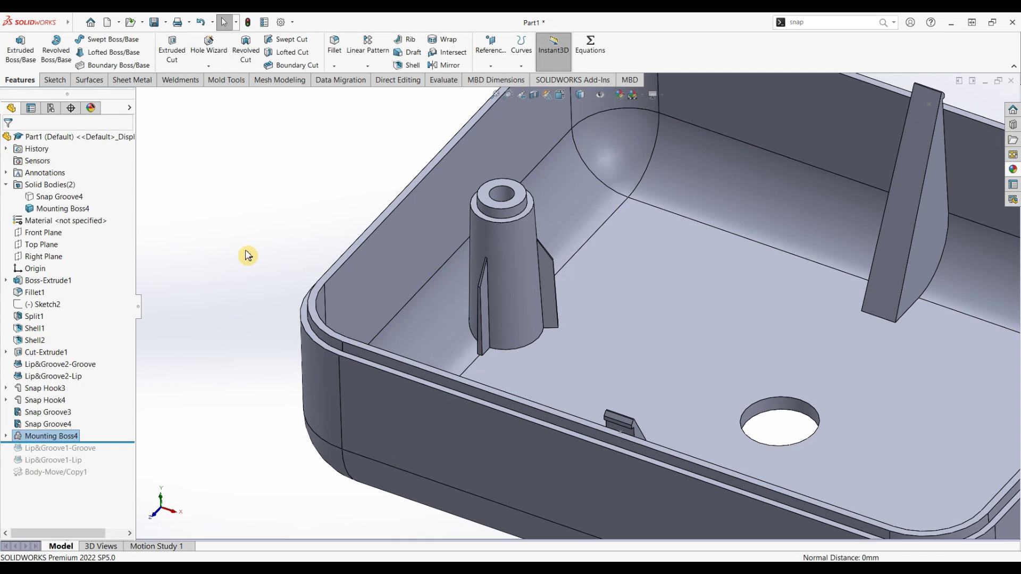
Step: Orbit and zoom to inspect the box's underside and its small hole
scroll(248, 256, "up", 3)
mouse_move(325, 302)
middle_mouse_down()
mouse_move(329, 102)
mouse_move(322, 159)
middle_mouse_up()
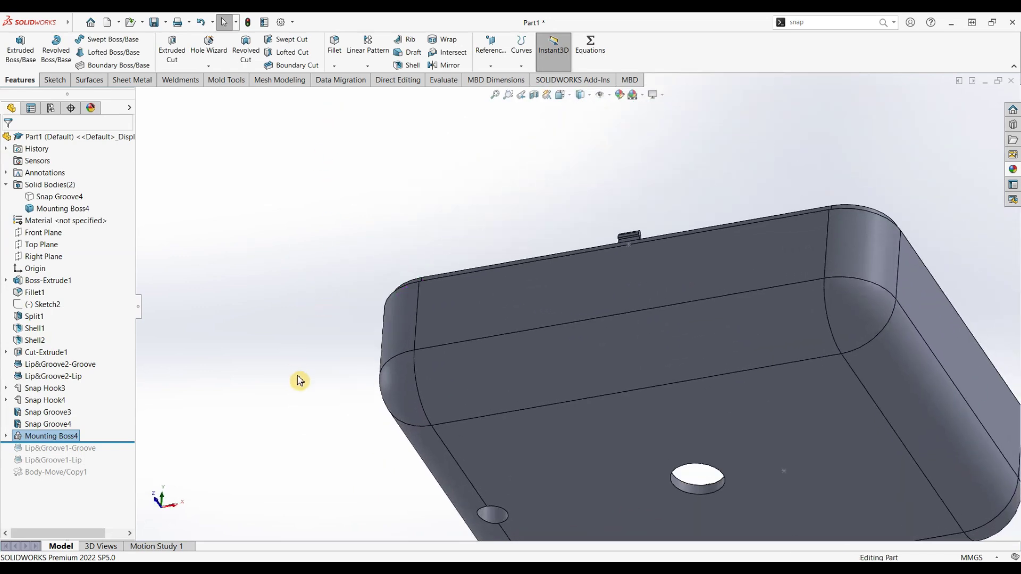
middle_click_drag(299, 381, 296, 206)
scroll(540, 472, "down", 5)
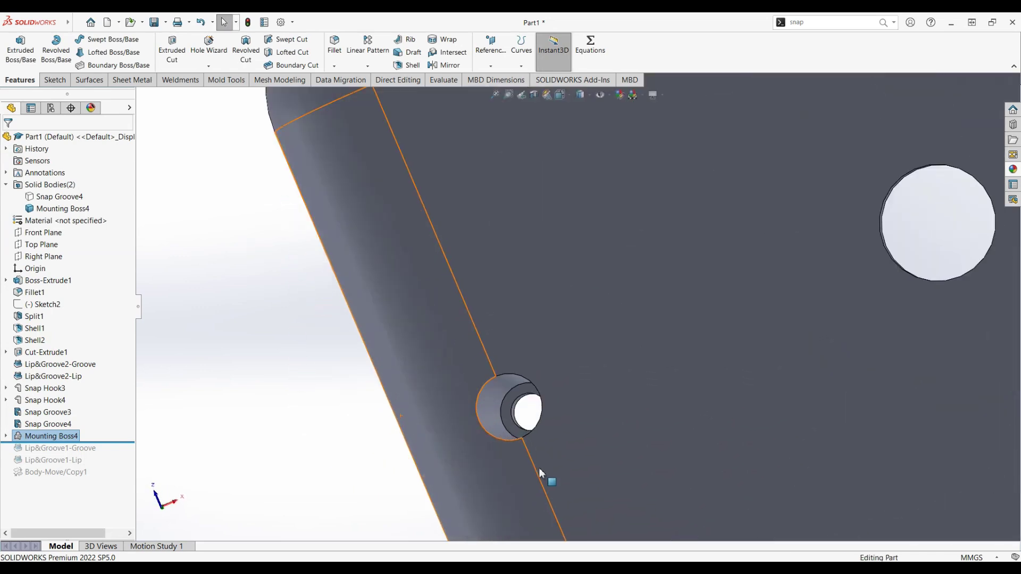
scroll(540, 472, "down", 2)
scroll(514, 399, "down", 1)
scroll(543, 348, "up", 1)
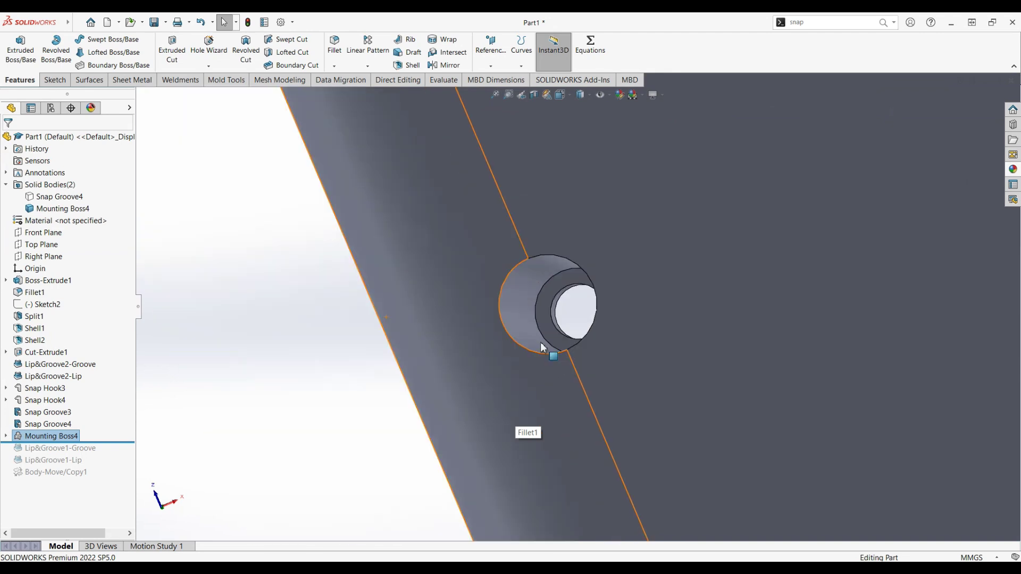
scroll(547, 346, "up", 3)
scroll(519, 310, "up", 2)
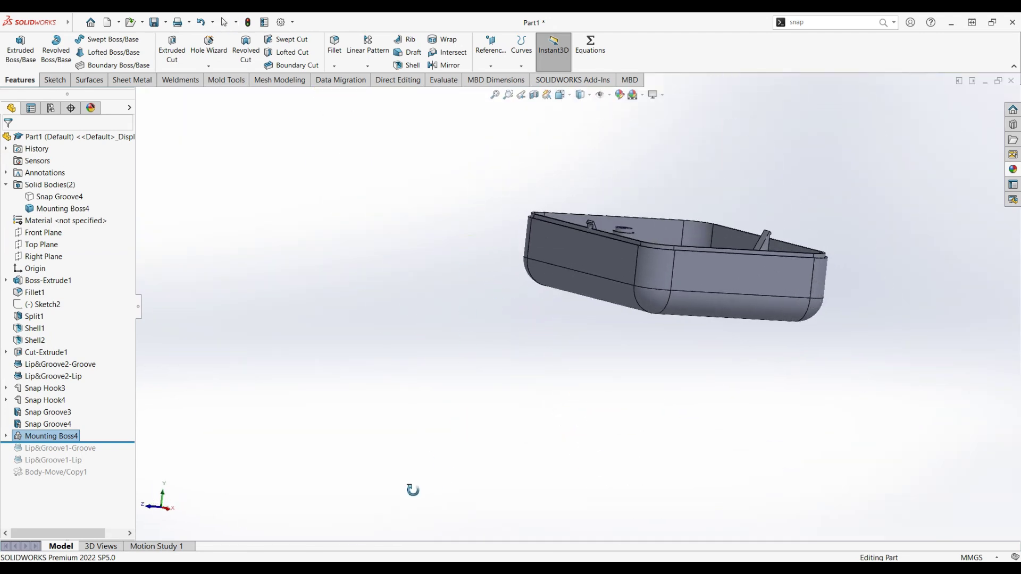
Step: Return to an angled interior view and bring up the Insert menu
middle_click_drag(469, 245, 425, 507)
mouse_move(456, 243)
middle_mouse_down()
mouse_move(493, 443)
mouse_move(502, 335)
mouse_move(515, 438)
mouse_move(524, 424)
mouse_move(551, 425)
middle_mouse_up()
scroll(752, 296, "down", 3)
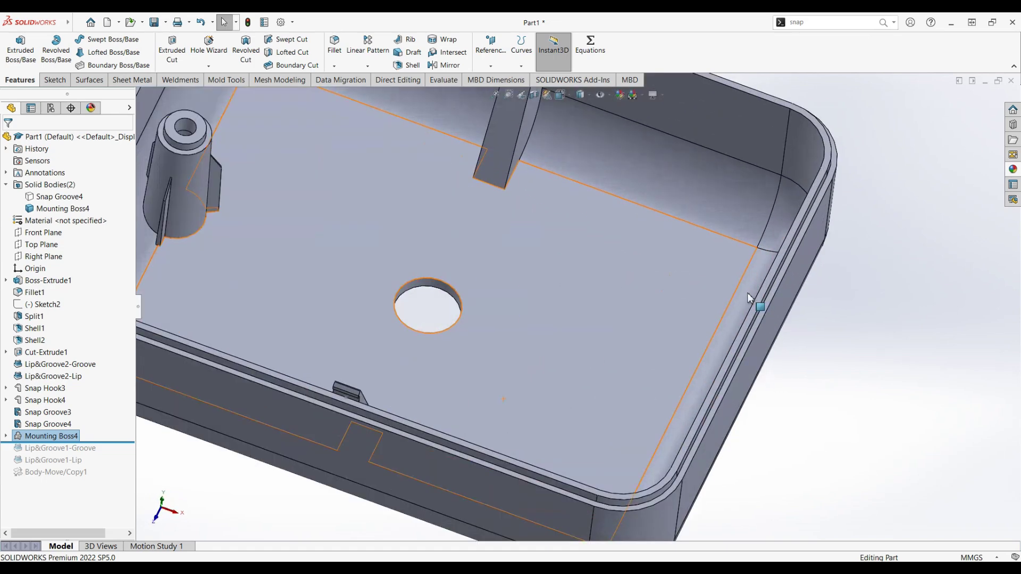
scroll(665, 324, "up", 2)
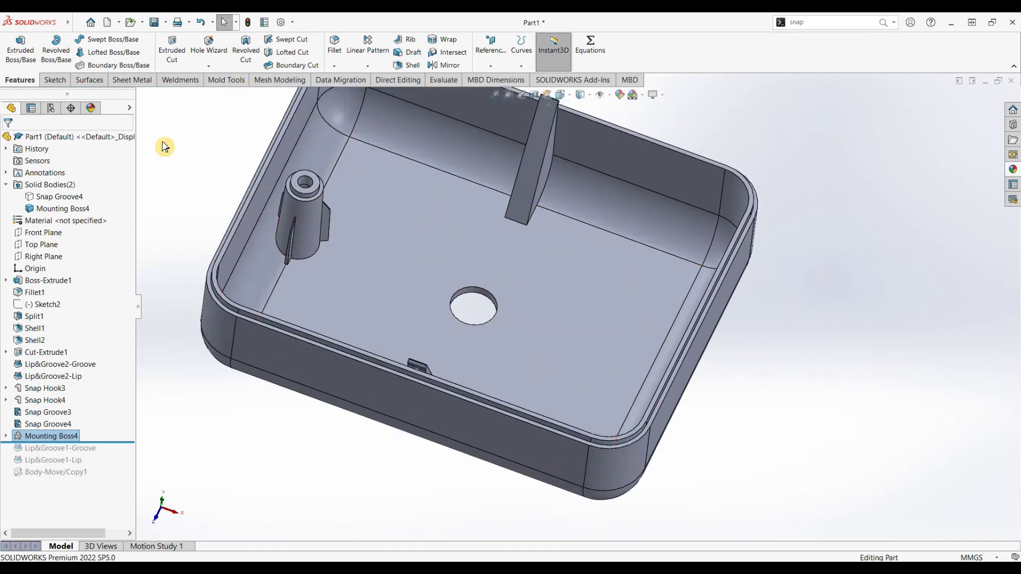
left_click(140, 24)
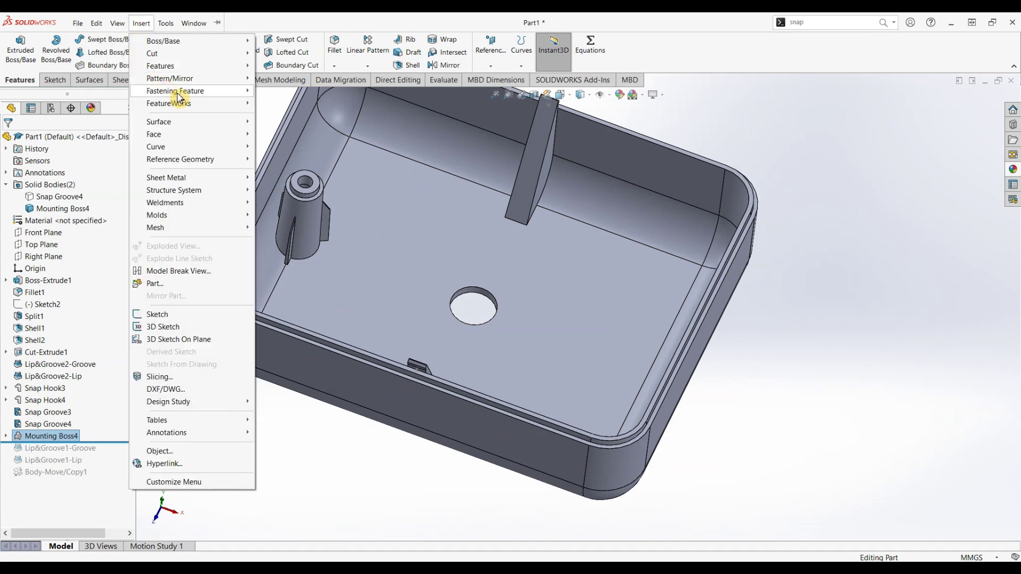
Step: Add a second finned boss, Mounting Boss5, on the box floor beside the hole
mouse_move(175, 90)
left_click(282, 91)
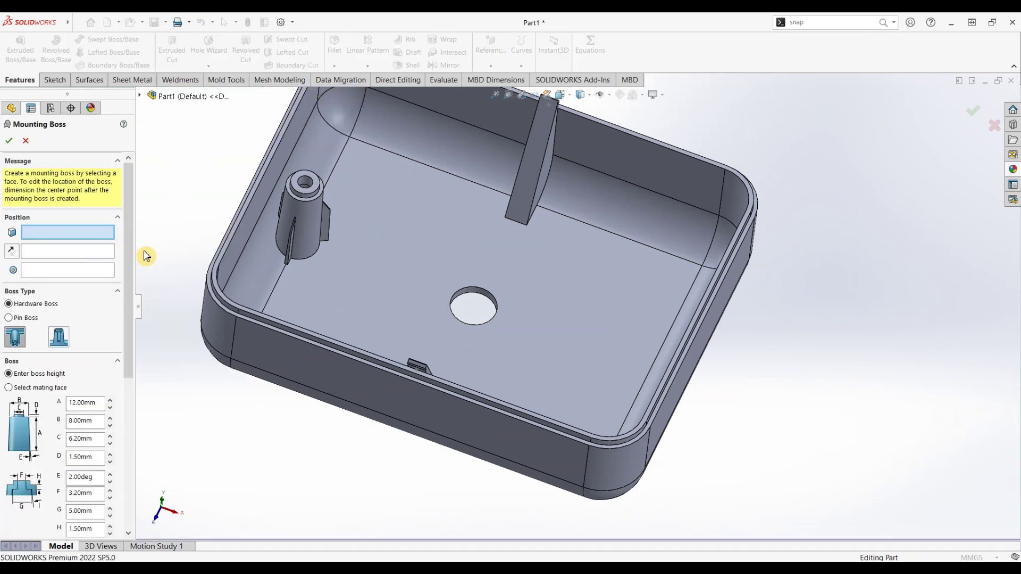
left_click(561, 327)
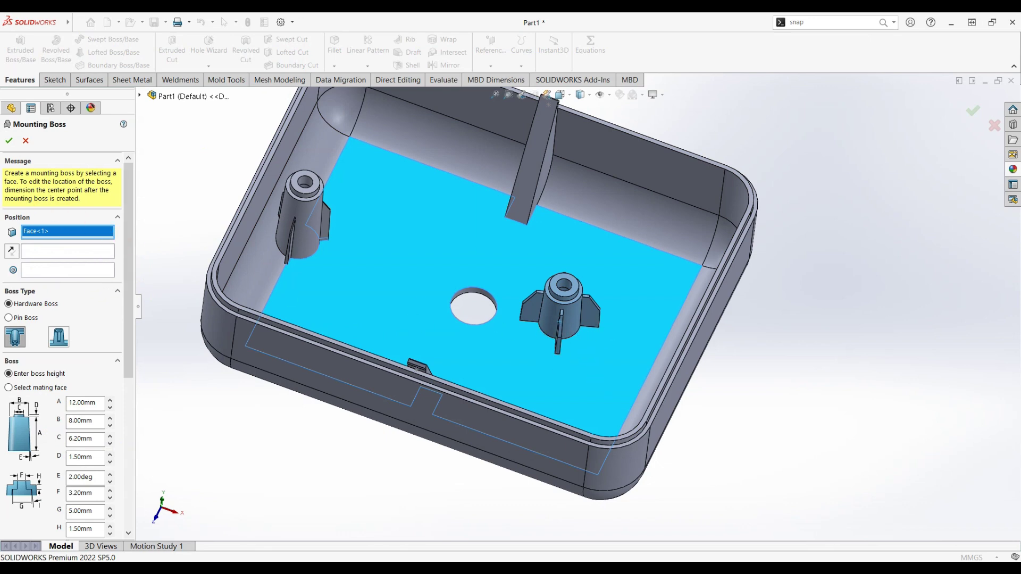
left_click(9, 140)
scroll(569, 329, "down", 3)
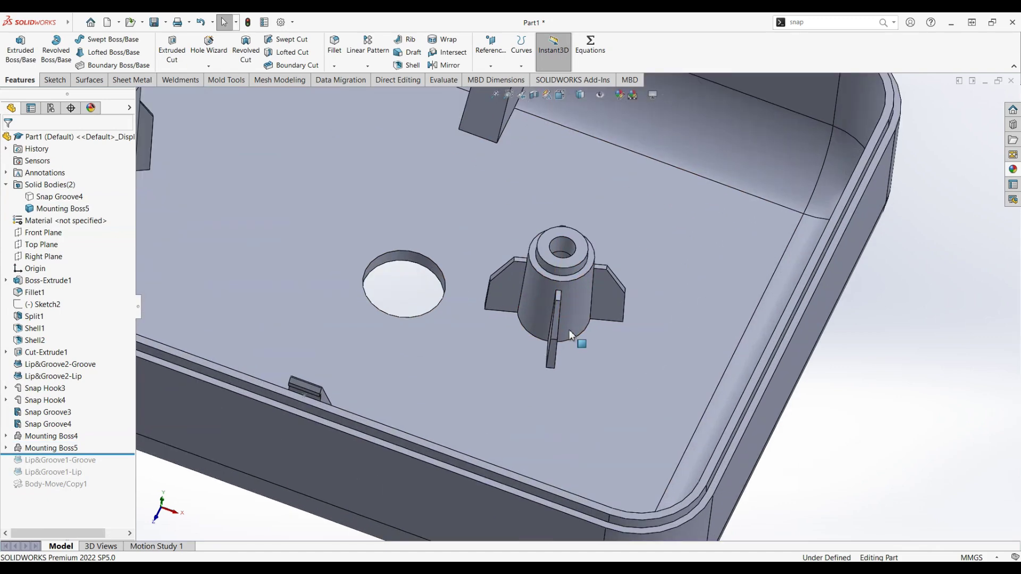
scroll(568, 330, "up", 3)
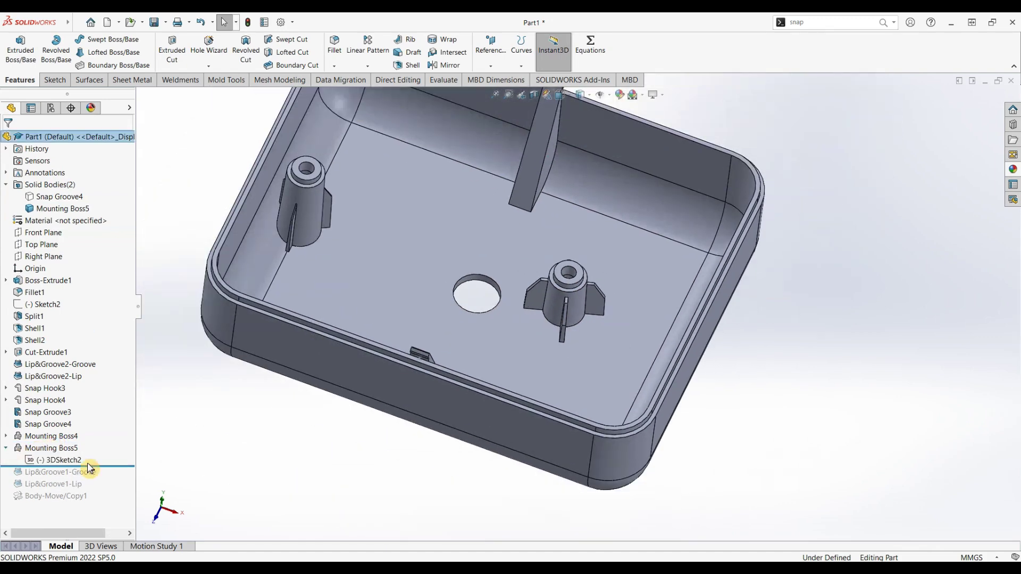
Step: Edit Mounting Boss5's 3DSketch2 and display Sketch4's points in the model
left_click(62, 463)
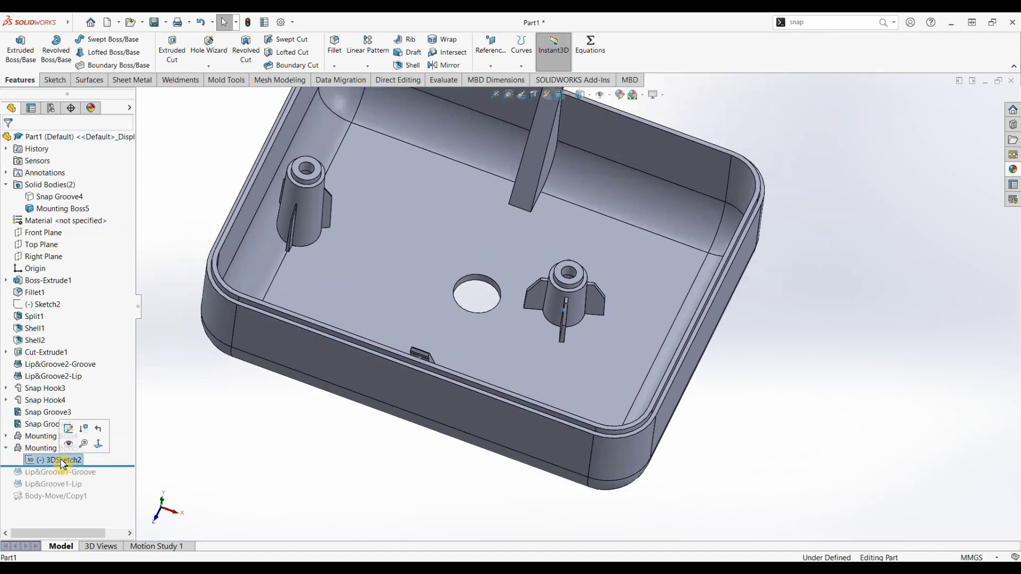
left_click(69, 432)
scroll(637, 350, "down", 3)
scroll(637, 349, "down", 2)
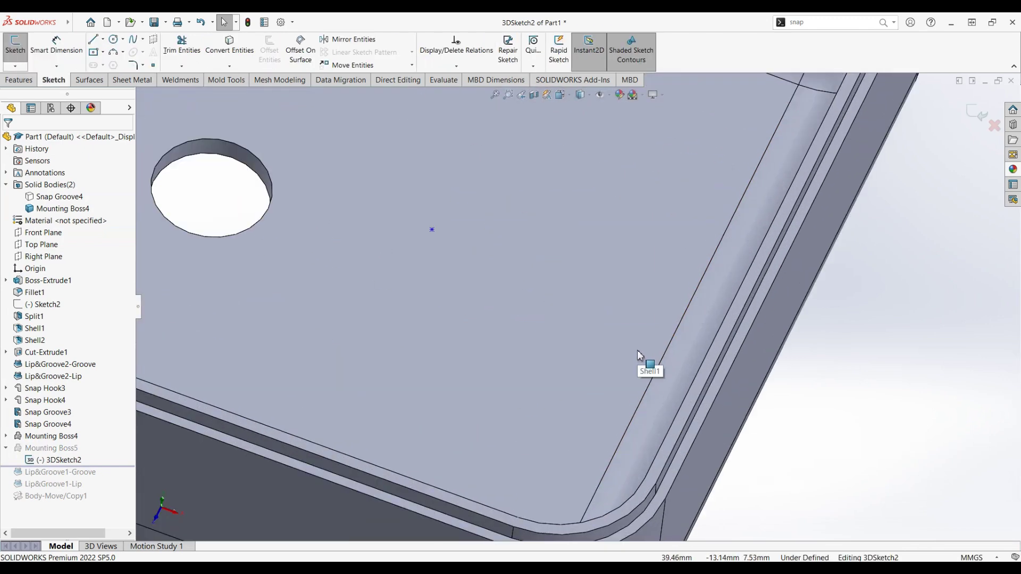
scroll(636, 350, "up", 1)
scroll(553, 326, "up", 3)
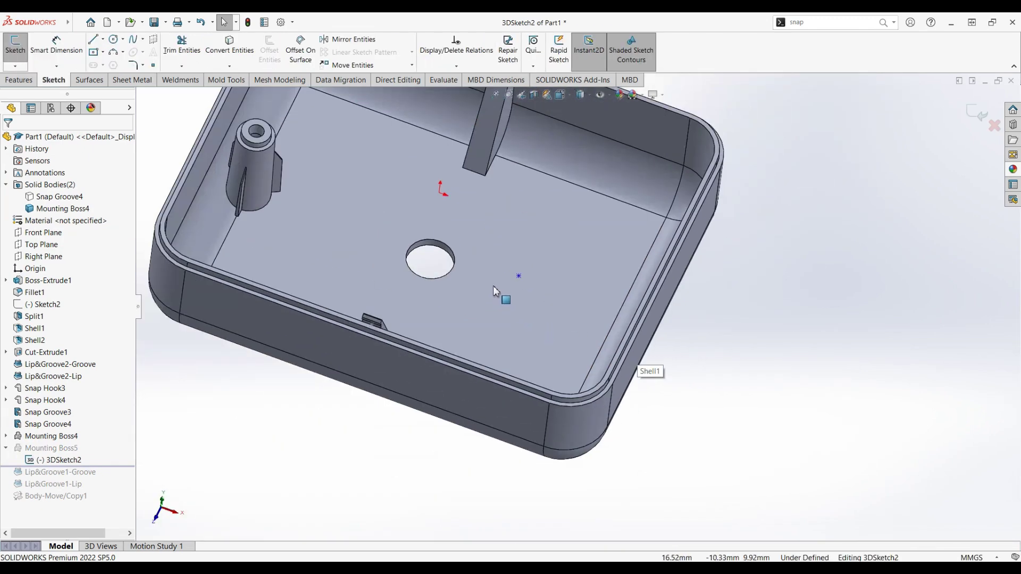
scroll(493, 285, "up", 2)
scroll(510, 247, "down", 3)
scroll(530, 217, "up", 1)
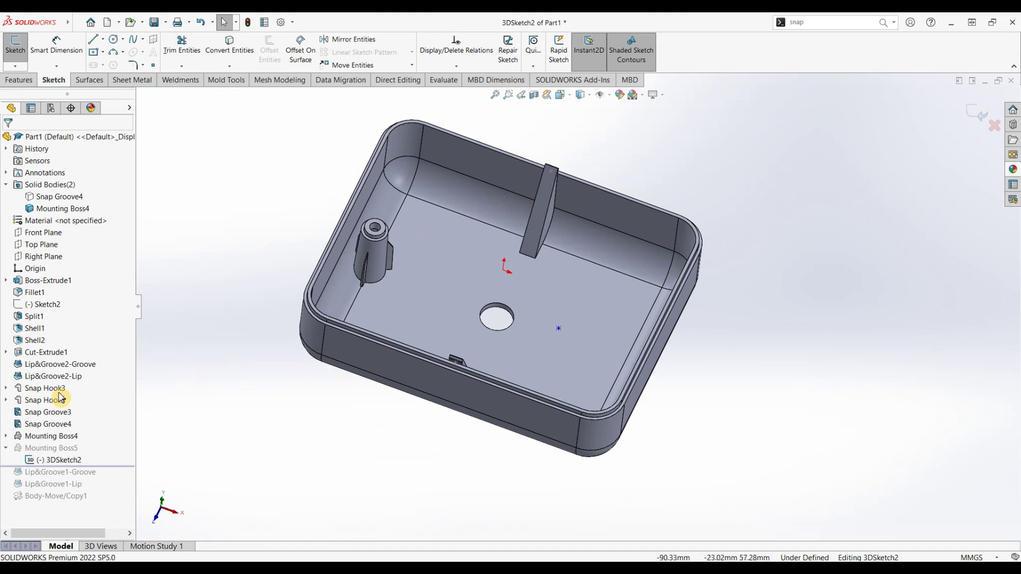
left_click(7, 437)
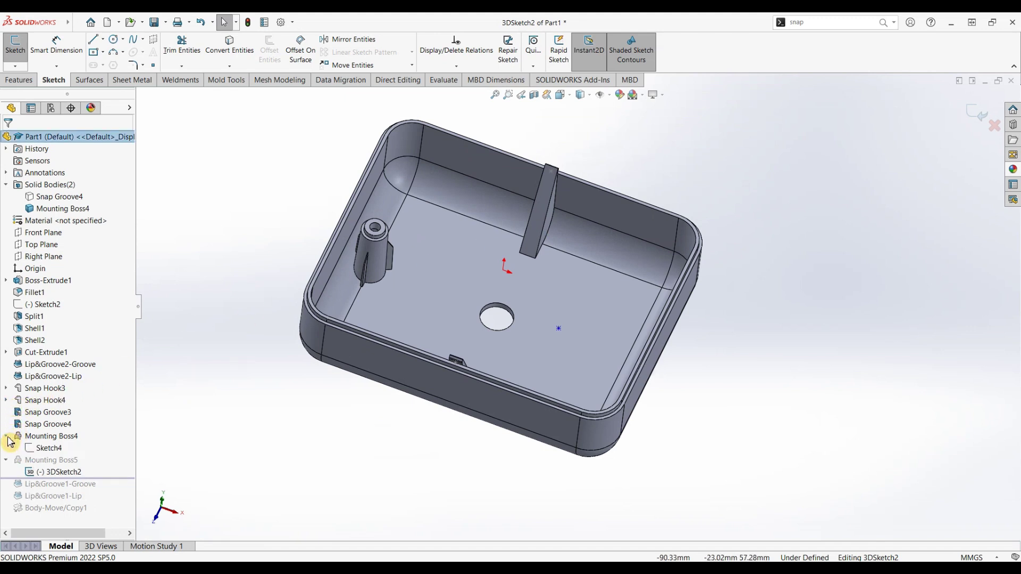
left_click(54, 451)
left_click(59, 439)
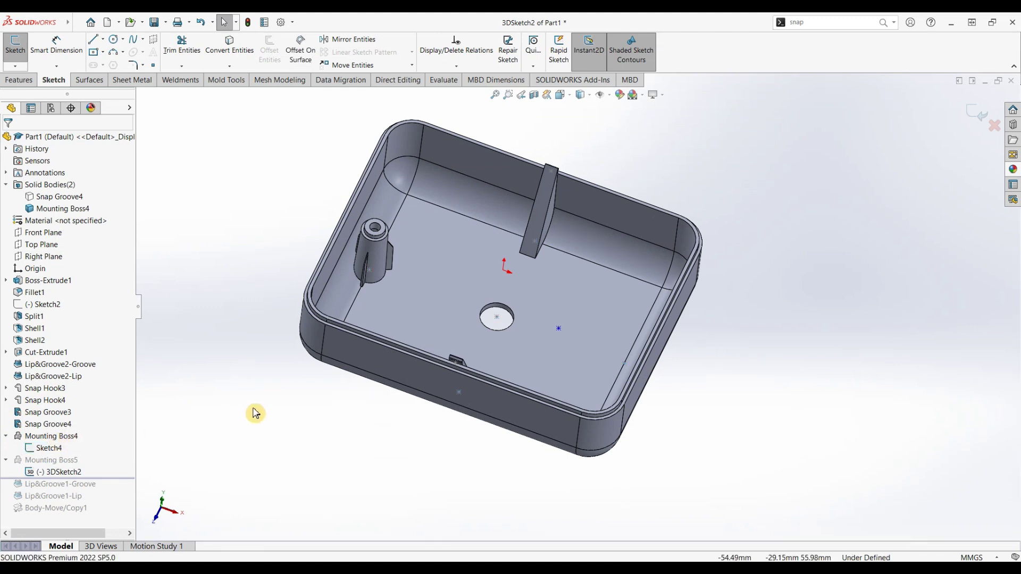
Step: Make the boss point coincident with Point7@Sketch4 and exit the 3D sketch
left_click(558, 329)
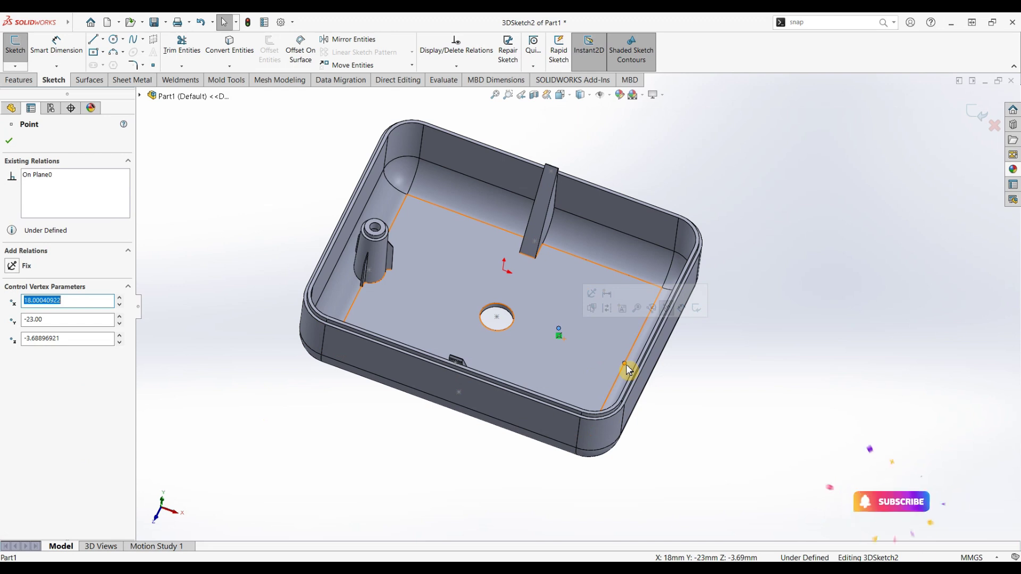
left_click(625, 364, "ctrl")
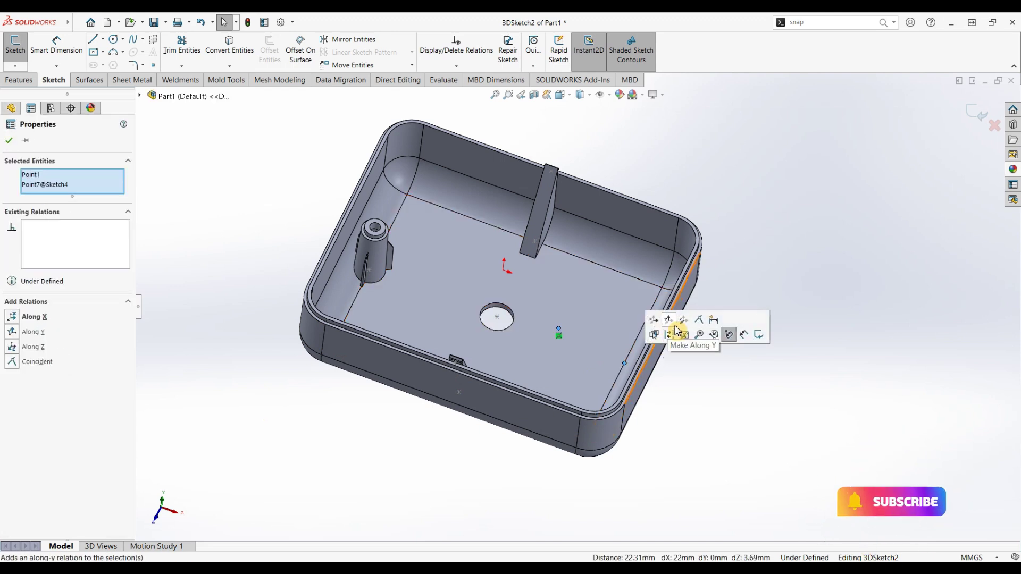
left_click(699, 319)
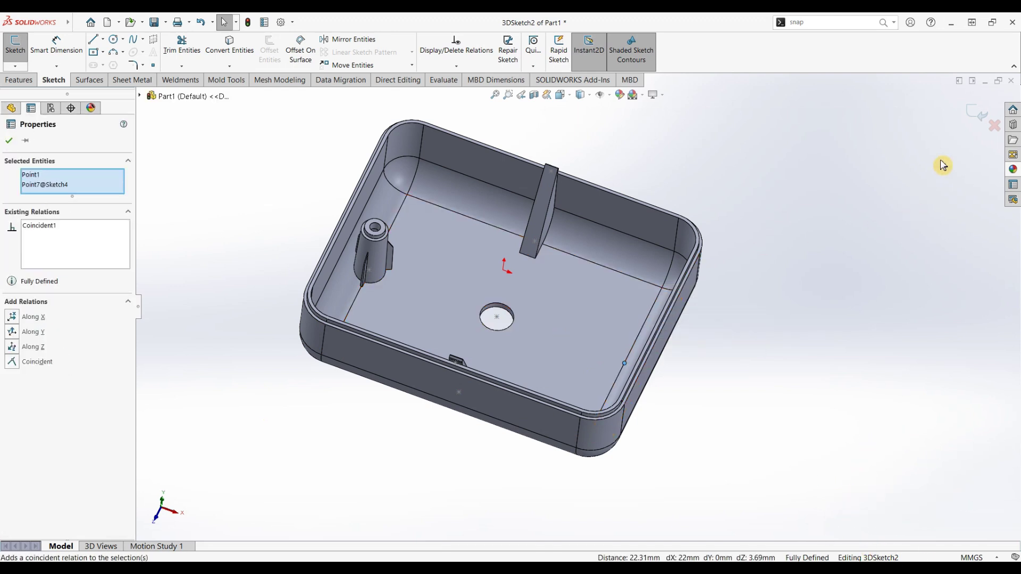
left_click(979, 114)
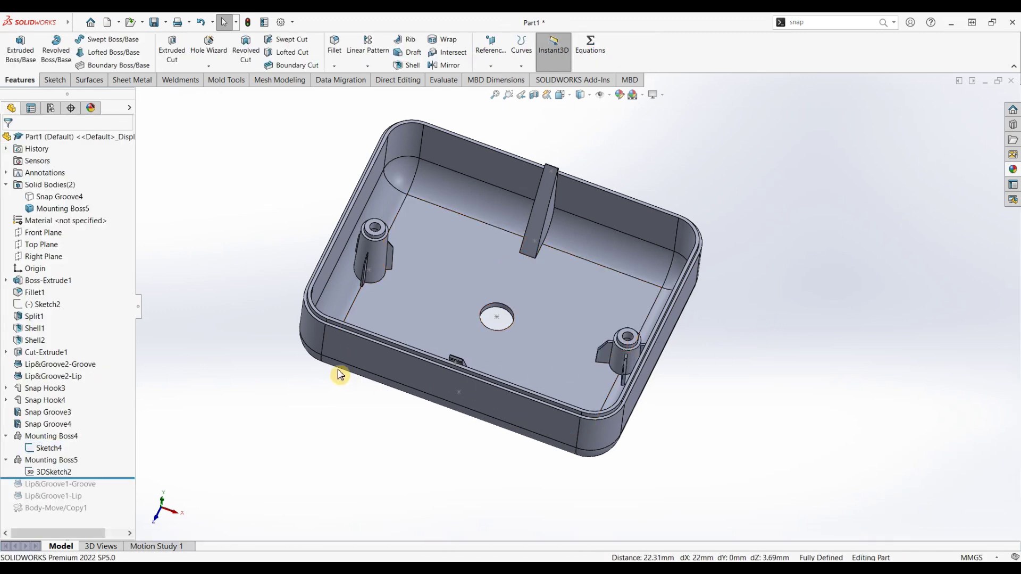
Step: Orbit and zoom to inspect the moved boss inside the box
mouse_move(337, 371)
middle_mouse_down()
mouse_move(353, 417)
mouse_move(326, 417)
mouse_move(334, 339)
mouse_move(257, 160)
mouse_move(330, 401)
mouse_move(530, 410)
middle_mouse_up()
scroll(618, 352, "down", 5)
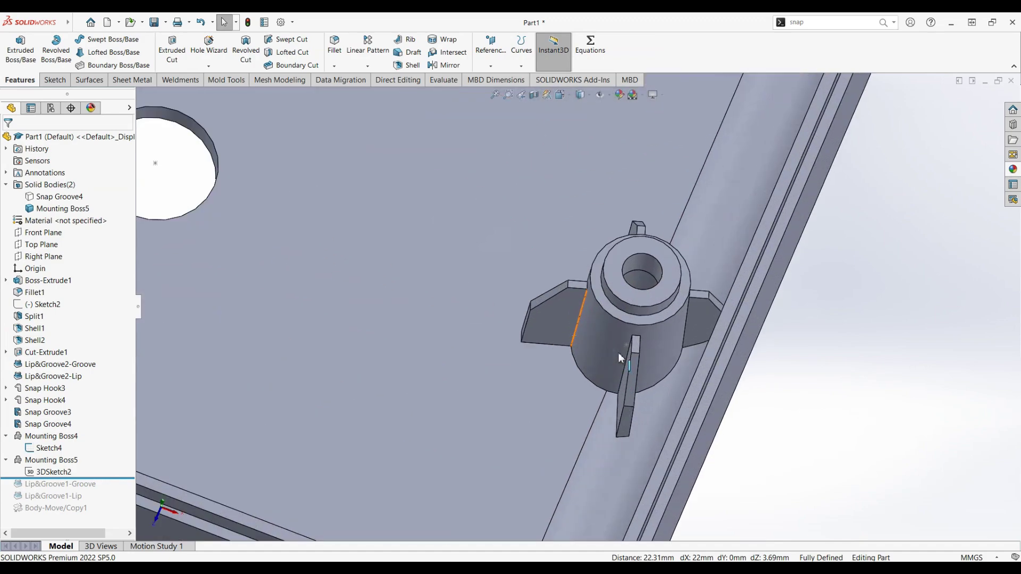
scroll(618, 353, "up", 3)
mouse_move(699, 367)
middle_mouse_down()
mouse_move(695, 457)
mouse_move(697, 326)
mouse_move(654, 260)
mouse_move(665, 254)
mouse_move(684, 330)
middle_mouse_up()
scroll(610, 345, "up", 3)
scroll(610, 344, "down", 5)
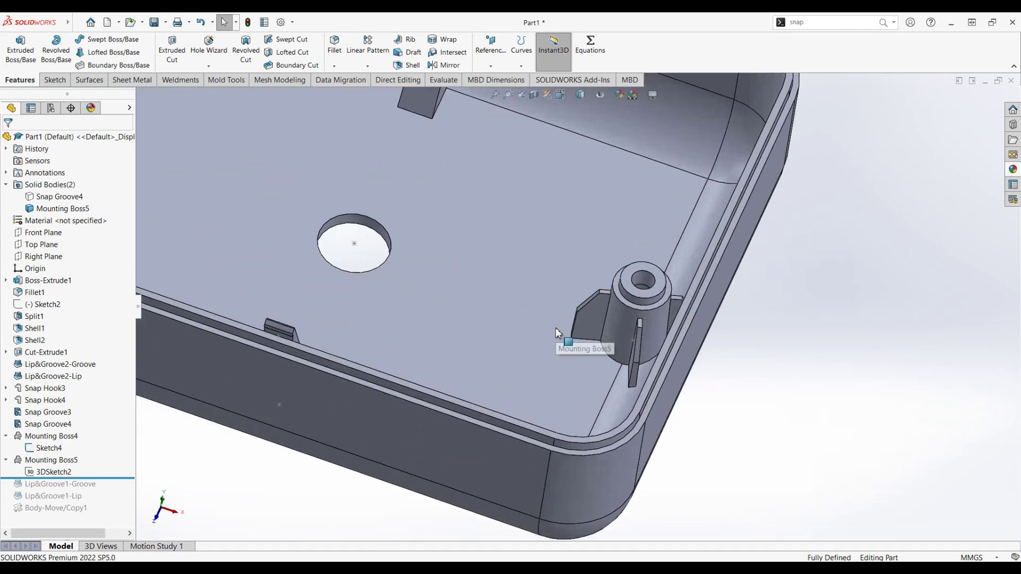
scroll(555, 327, "up", 6)
Step: Roll the feature history back to just after Sketch4, hiding Mounting Boss5
mouse_move(413, 407)
middle_mouse_down()
mouse_move(358, 415)
mouse_move(351, 448)
mouse_move(371, 364)
mouse_move(367, 301)
middle_mouse_up()
mouse_move(381, 291)
middle_mouse_down()
mouse_move(371, 360)
mouse_move(387, 436)
middle_mouse_up()
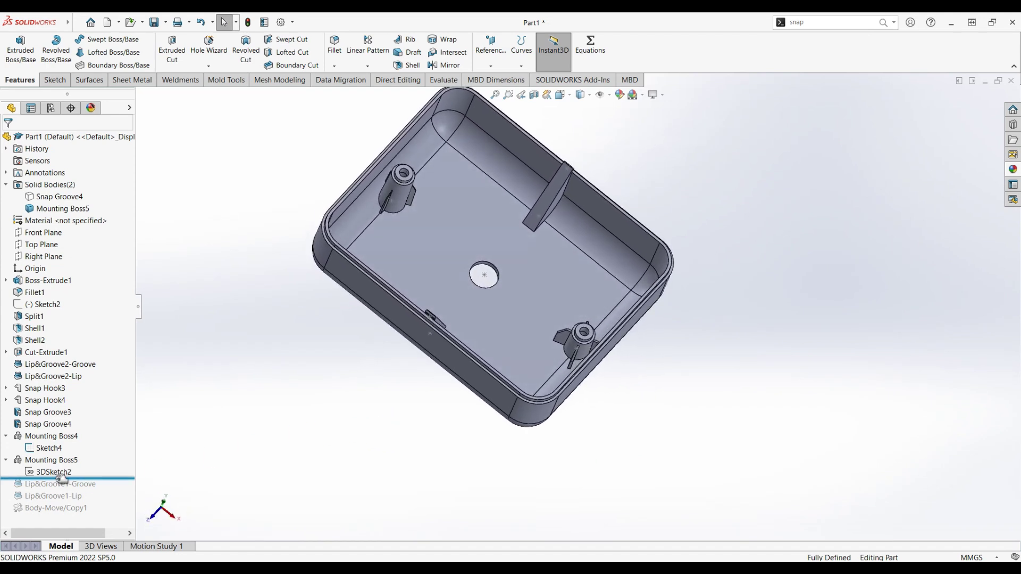
left_click_drag(101, 477, 92, 455)
mouse_move(335, 364)
middle_mouse_down()
mouse_move(365, 387)
mouse_move(330, 348)
mouse_move(350, 375)
middle_mouse_up()
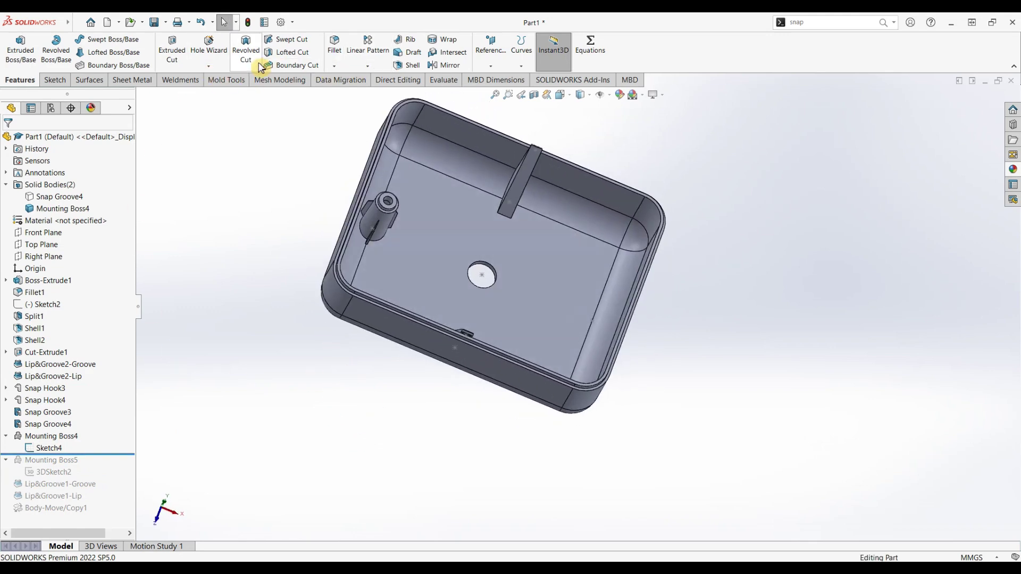
Step: Start a mounting boss at Point7@Sketch4 using the second hardware type
left_click(166, 23)
mouse_move(142, 23)
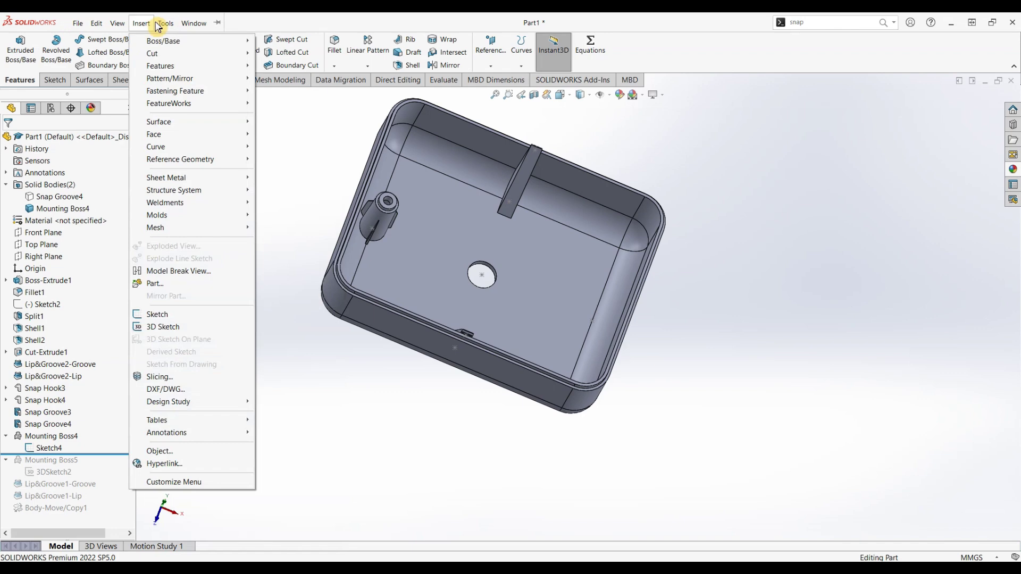
mouse_move(175, 91)
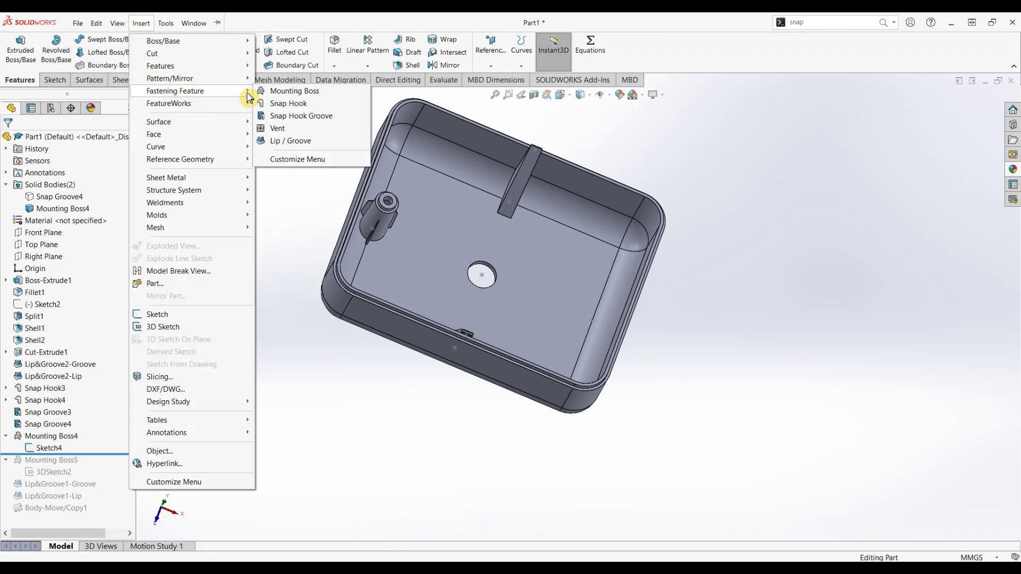
left_click(280, 95)
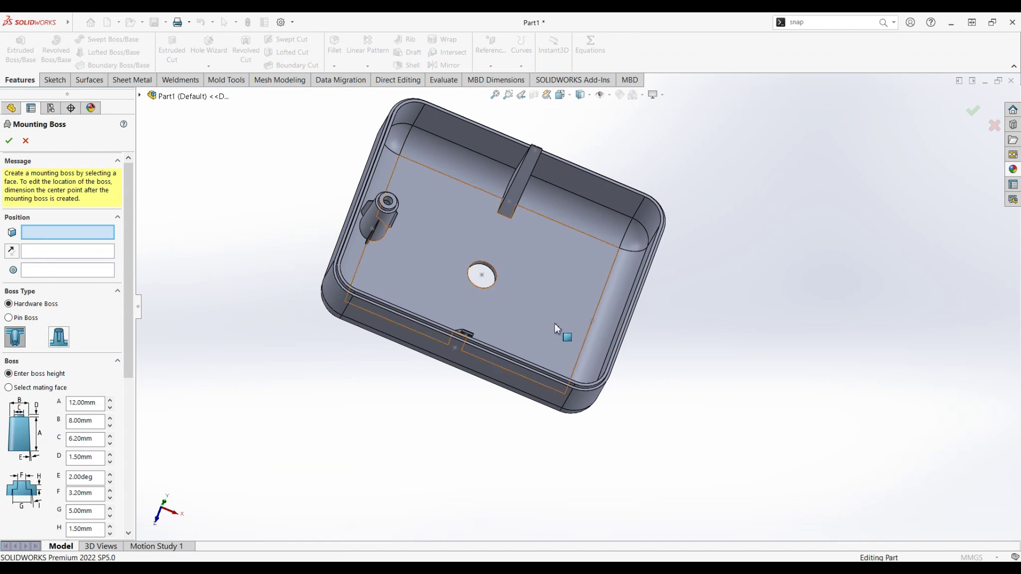
left_click(592, 321)
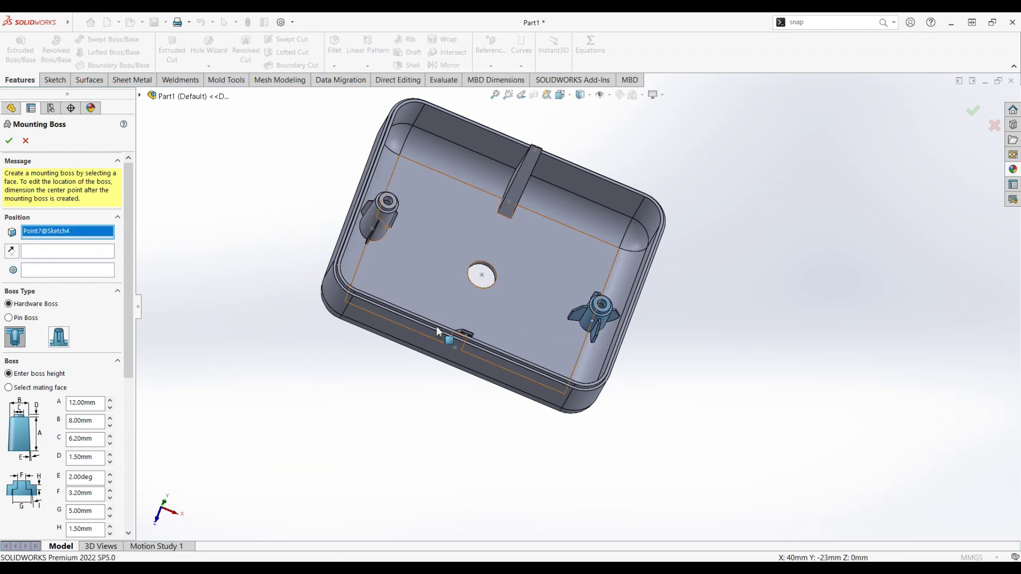
left_click(62, 340)
mouse_move(371, 375)
middle_mouse_down()
mouse_move(337, 446)
mouse_move(344, 401)
mouse_move(360, 399)
middle_mouse_up()
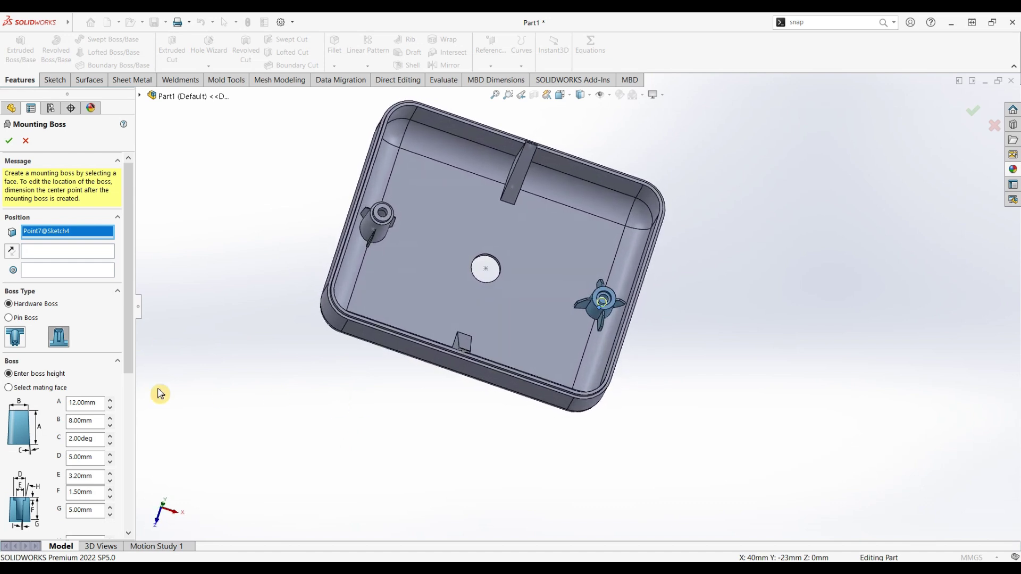
left_click_drag(129, 308, 144, 447)
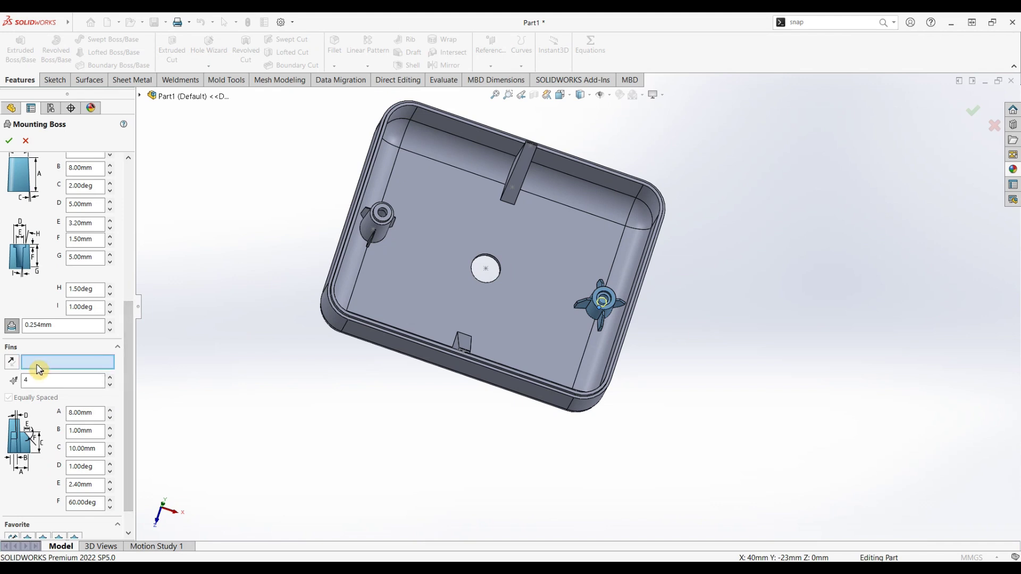
Step: Align the fins to the interior wall edge and size the height by mating face
left_click(586, 348)
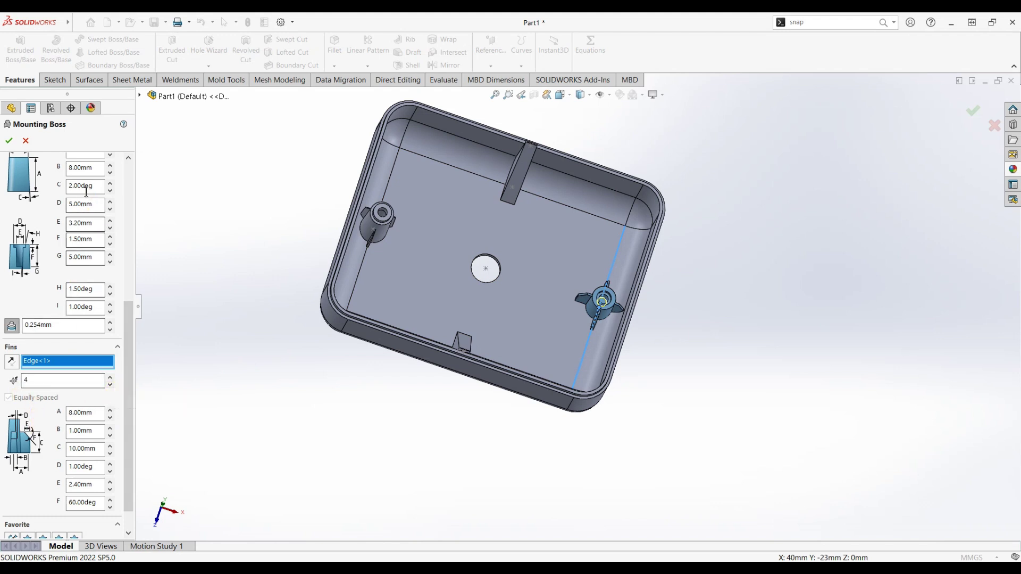
left_click_drag(126, 371, 144, 262)
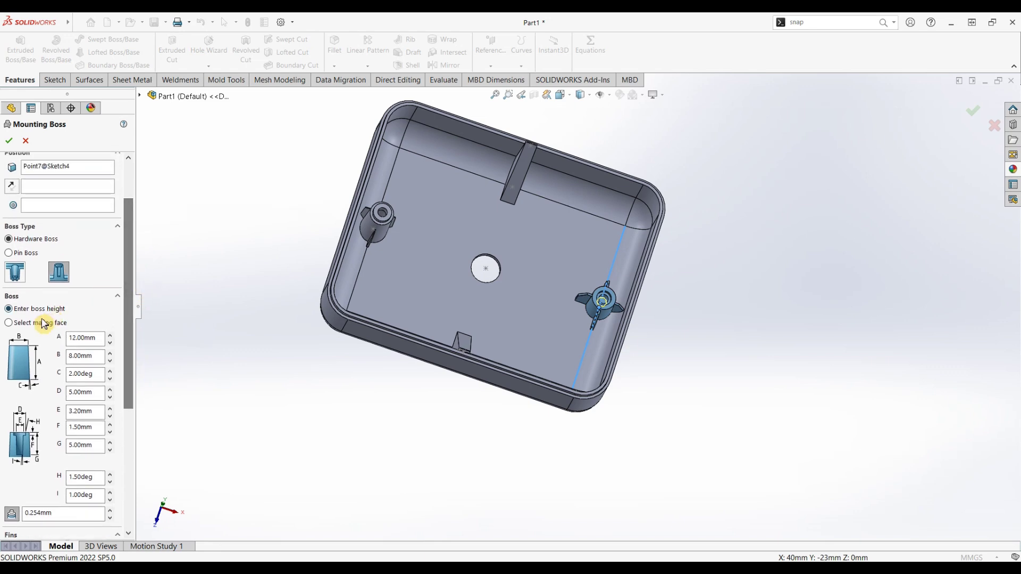
left_click(10, 324)
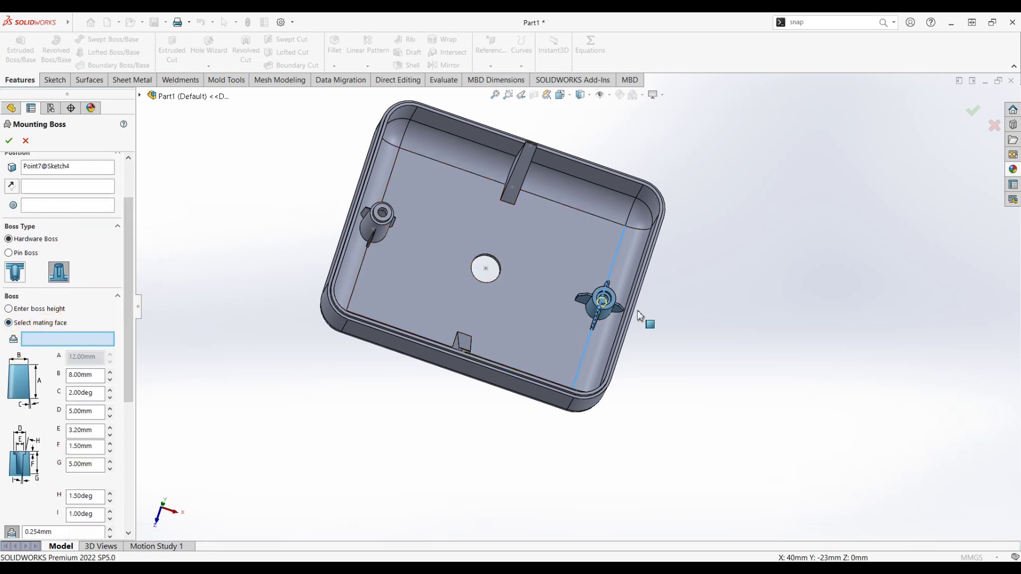
scroll(622, 303, "down", 5)
middle_click_drag(695, 325, 694, 319)
scroll(694, 314, "down", 2)
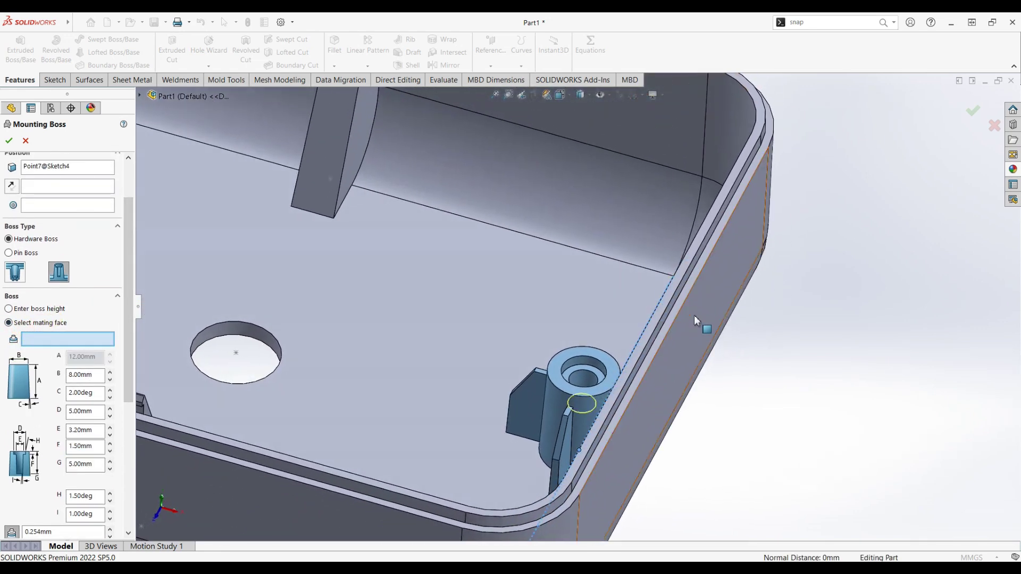
scroll(670, 319, "down", 2)
Step: Use the wall's lip face as mating face, creating the 23 mm Mounting Boss6
left_click(635, 313)
scroll(573, 337, "up", 2)
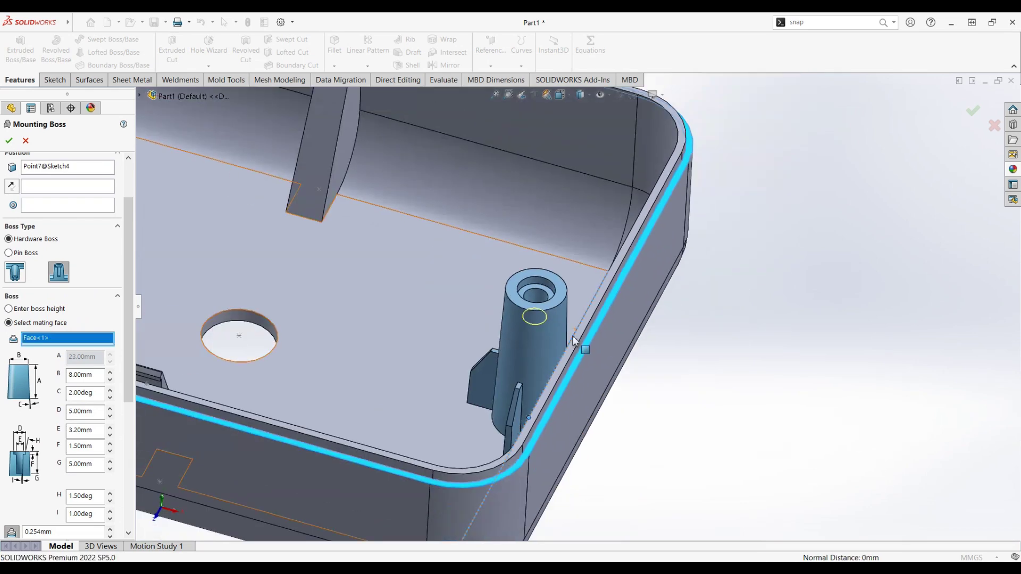
mouse_move(574, 340)
middle_mouse_down()
mouse_move(675, 335)
mouse_move(683, 276)
mouse_move(700, 255)
mouse_move(711, 258)
mouse_move(723, 394)
middle_mouse_up()
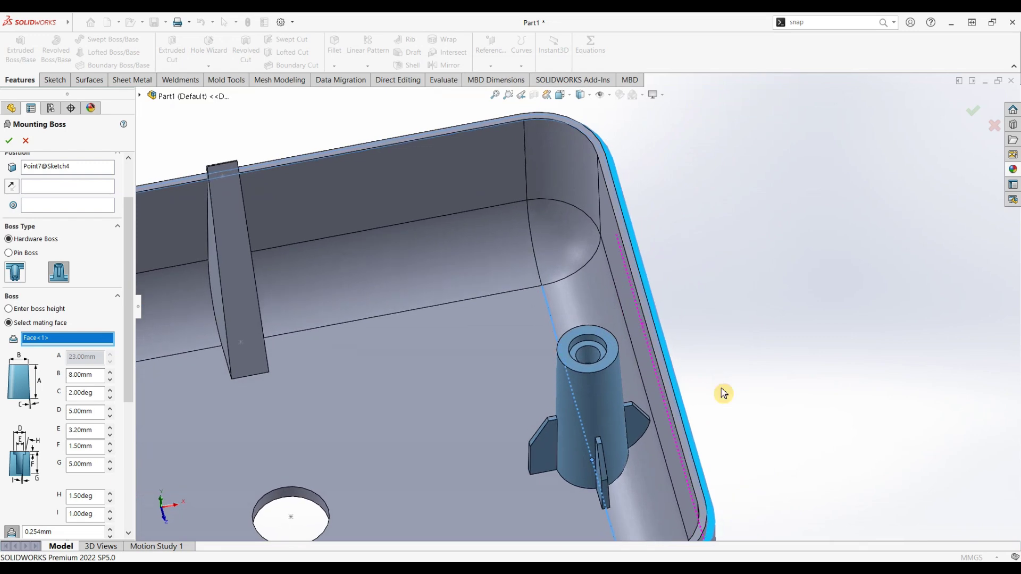
left_click(9, 142)
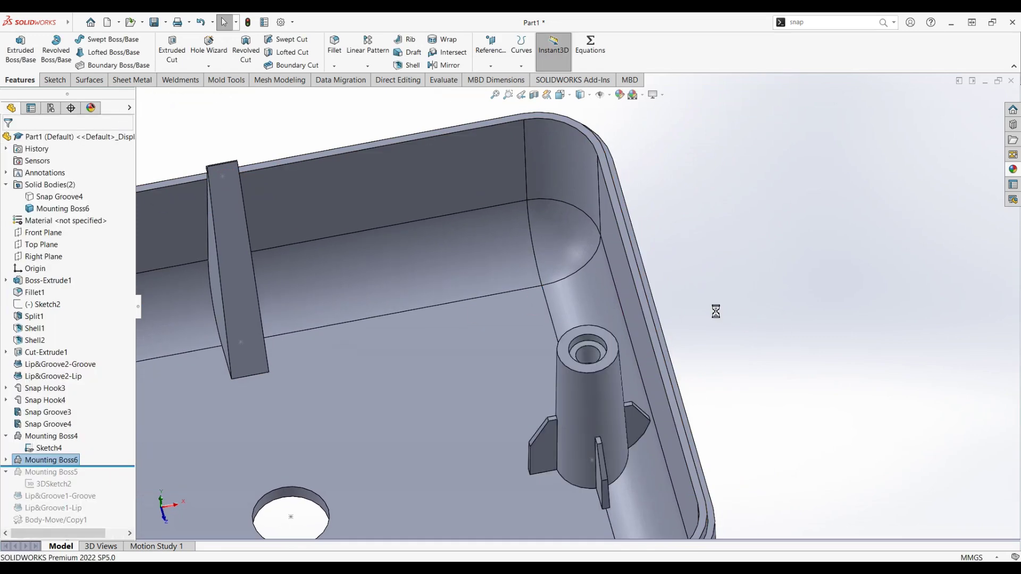
mouse_move(725, 358)
middle_mouse_down()
mouse_move(633, 206)
mouse_move(549, 282)
mouse_move(578, 289)
mouse_move(669, 392)
mouse_move(633, 319)
mouse_move(622, 363)
mouse_move(595, 264)
middle_mouse_up()
scroll(617, 313, "down", 5)
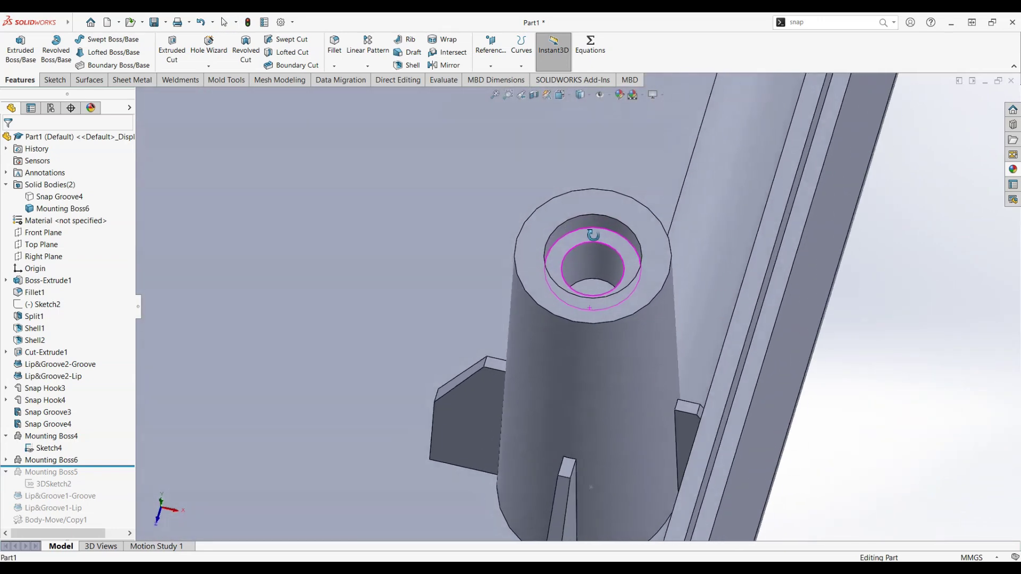